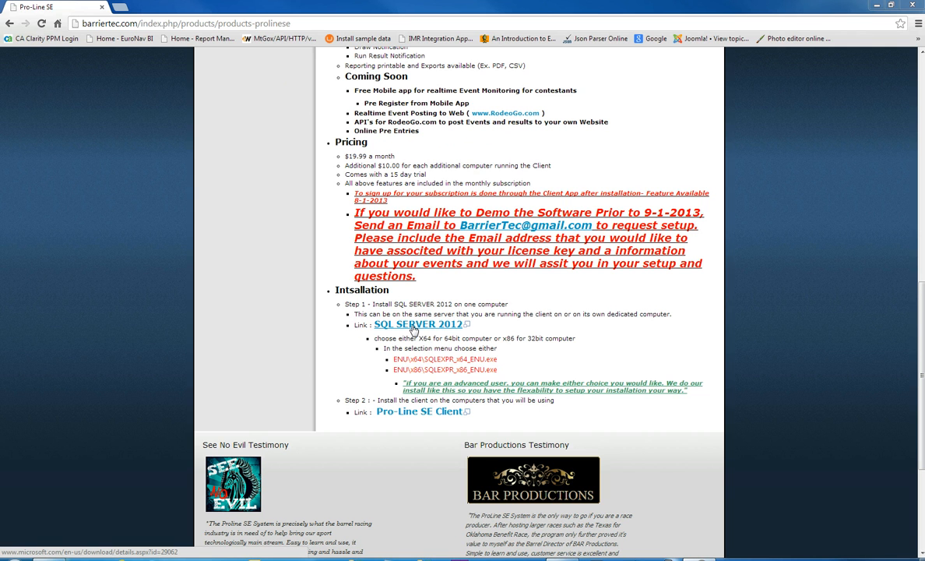
Step: Download ENU\x64\SQLEXPR_x64_ENU.exe from the Microsoft SQL Server 2012 Express page linked in the installation instructions
{"action": "left_click", "coordinate": [413, 327]}
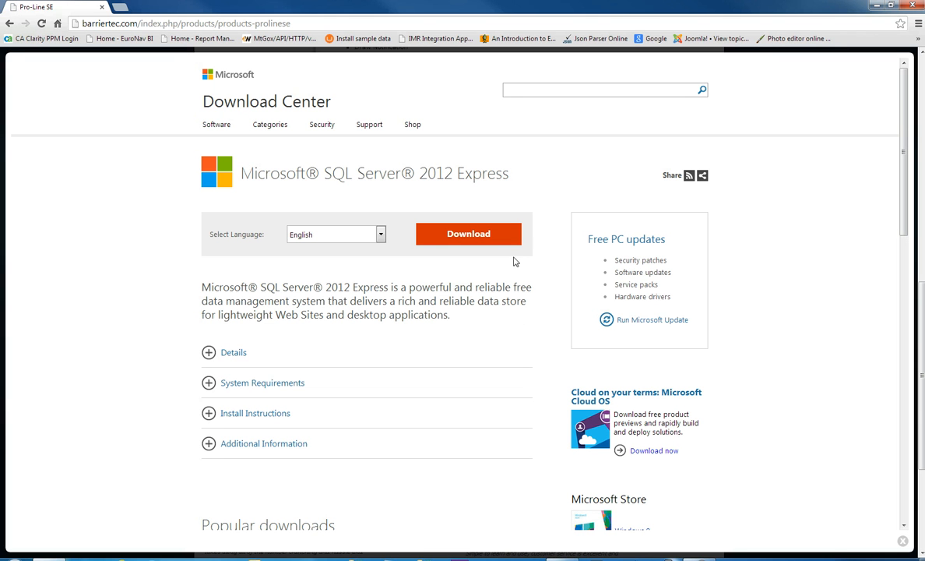
{"action": "left_click", "coordinate": [423, 231]}
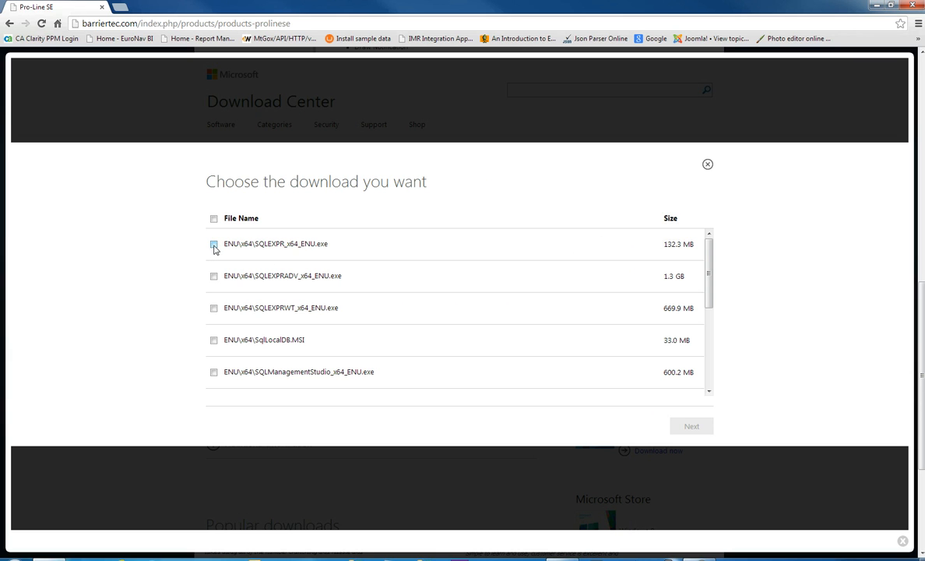
{"action": "left_click", "coordinate": [215, 245]}
{"action": "left_click_drag", "start_coordinate": [707, 264], "coordinate": [708, 327]}
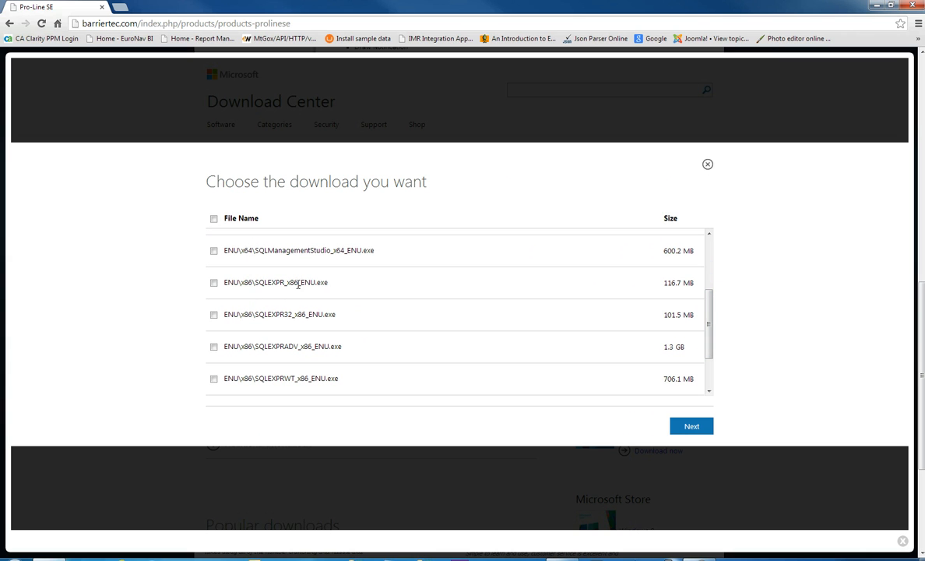
{"action": "left_click", "coordinate": [214, 283]}
{"action": "left_click", "coordinate": [214, 283]}
{"action": "scroll", "coordinate": [709, 309], "scroll_direction": "up", "scroll_amount": 2}
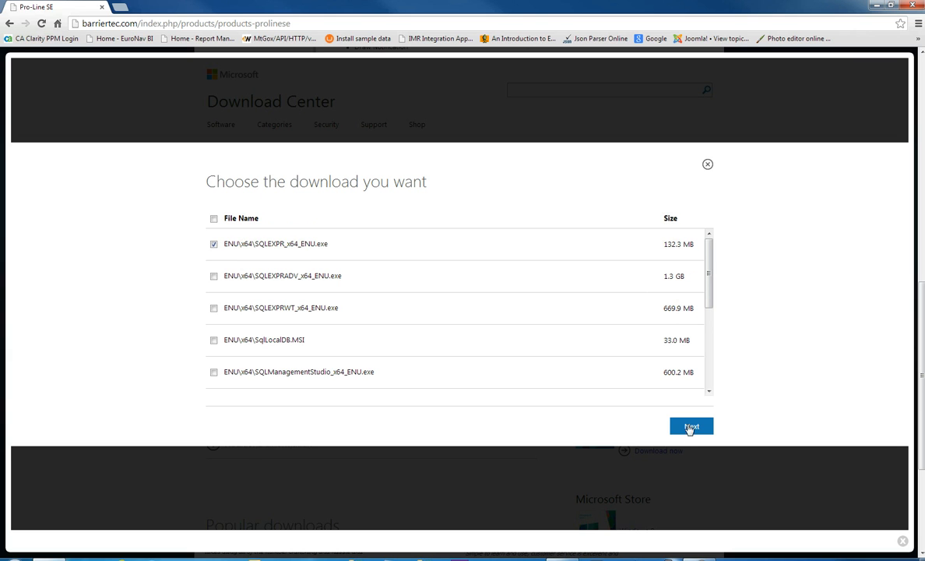
{"action": "left_click", "coordinate": [688, 433]}
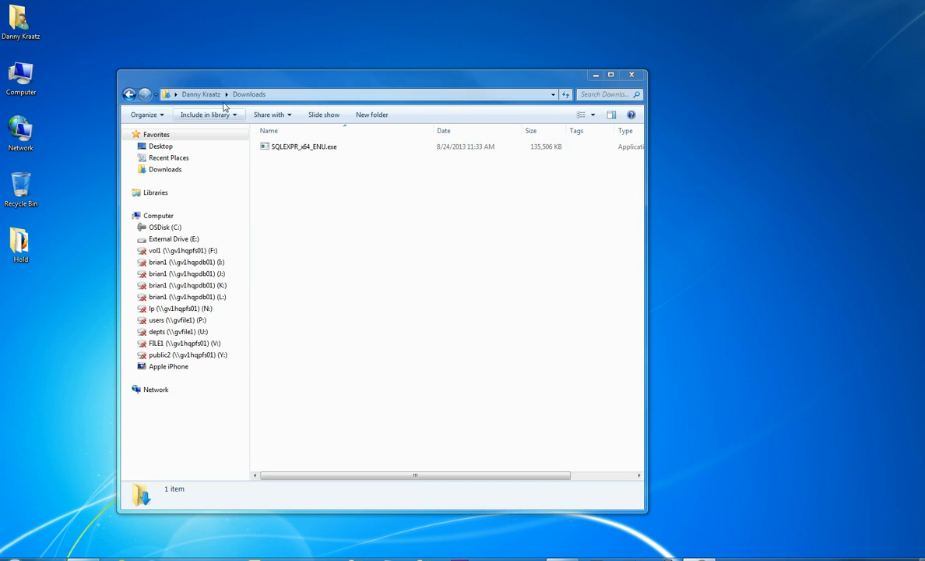
Step: Run the downloaded SQLEXPR_x64_ENU.exe installer and close the Downloads folder
{"action": "left_click", "coordinate": [319, 150]}
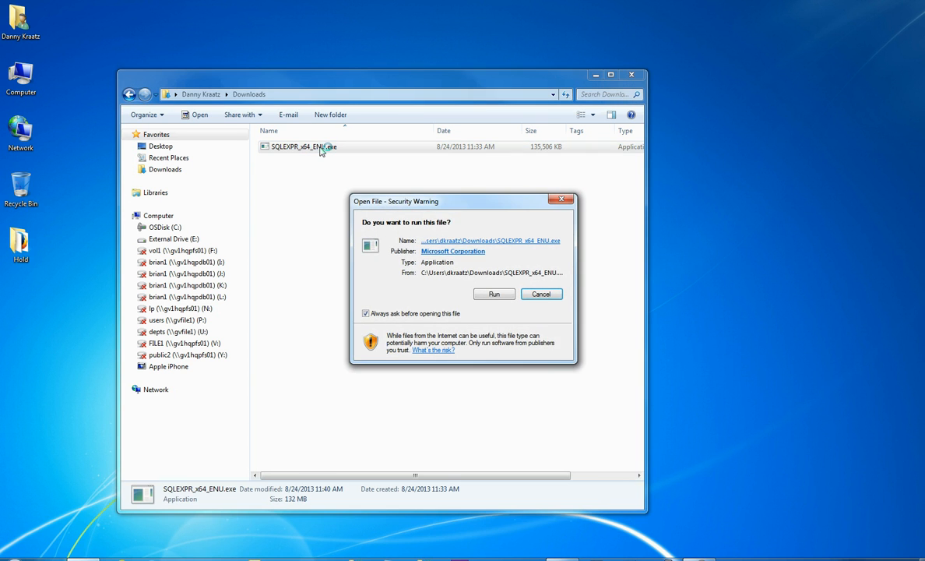
{"action": "left_click", "coordinate": [459, 274]}
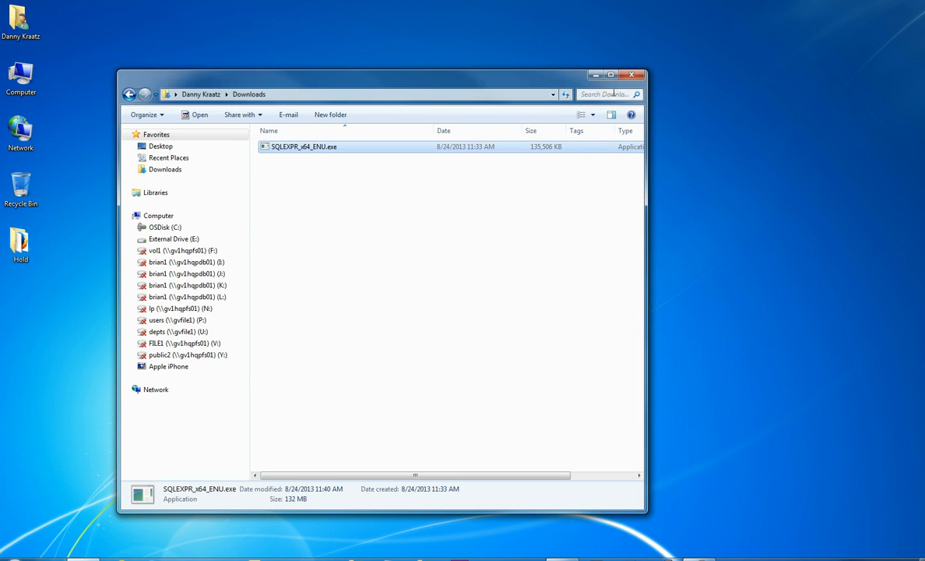
{"action": "left_click", "coordinate": [631, 75]}
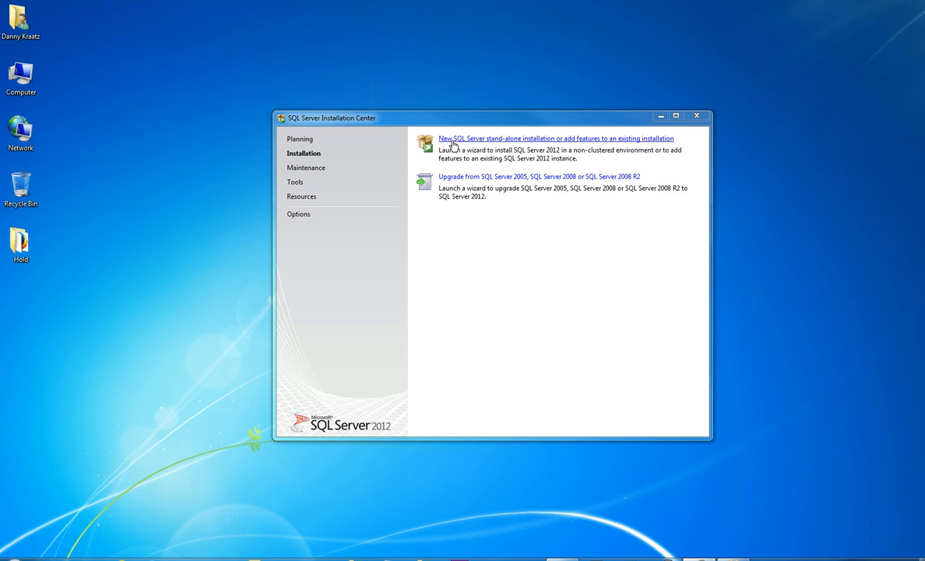
Step: Start a new SQL Server stand-alone installation and accept the license terms, leaving feature usage reporting off
{"action": "left_click", "coordinate": [541, 141]}
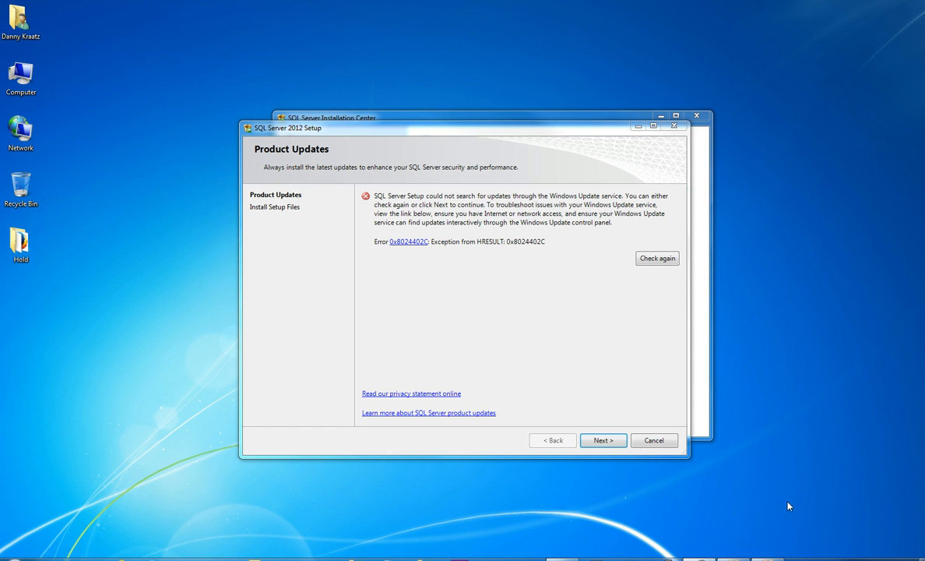
{"action": "left_click", "coordinate": [613, 441]}
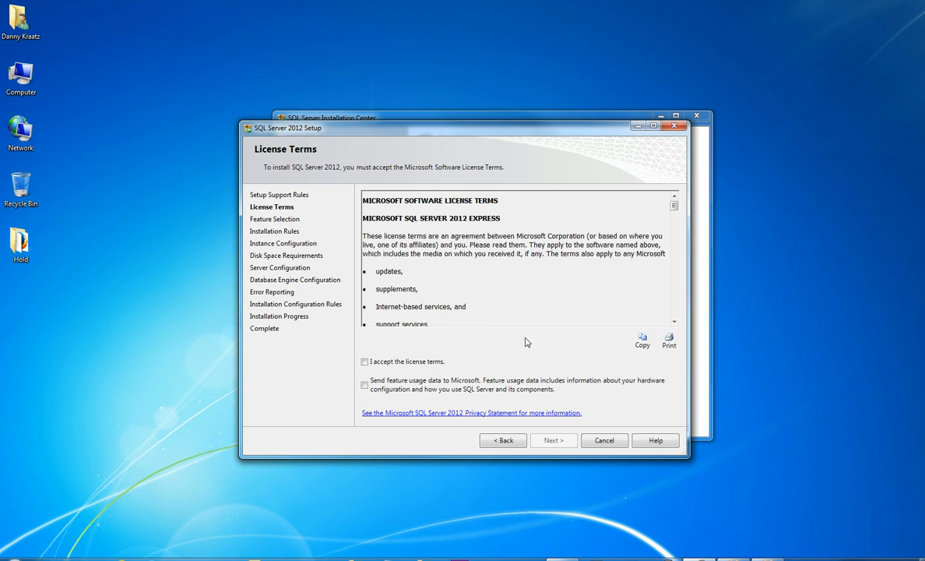
{"action": "left_click", "coordinate": [364, 362]}
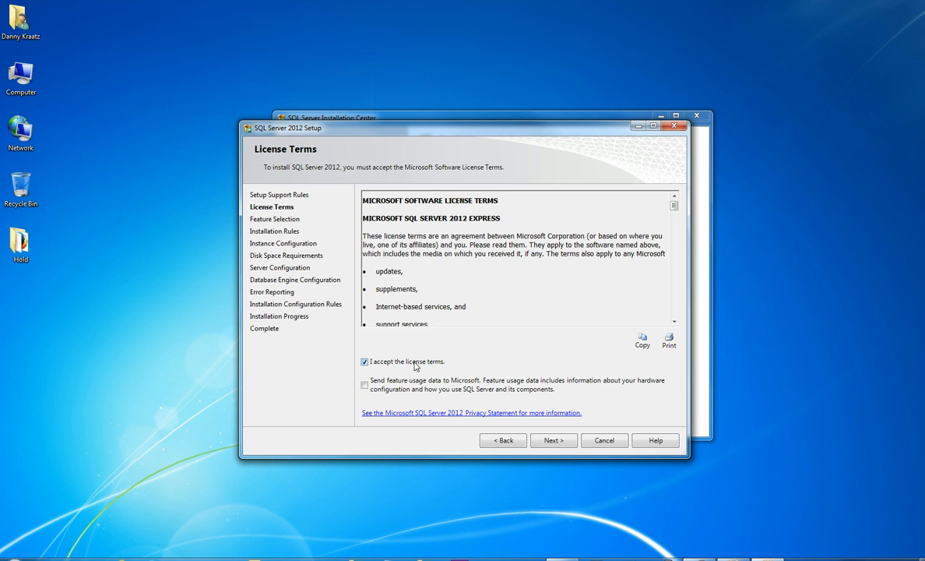
{"action": "left_click", "coordinate": [557, 441]}
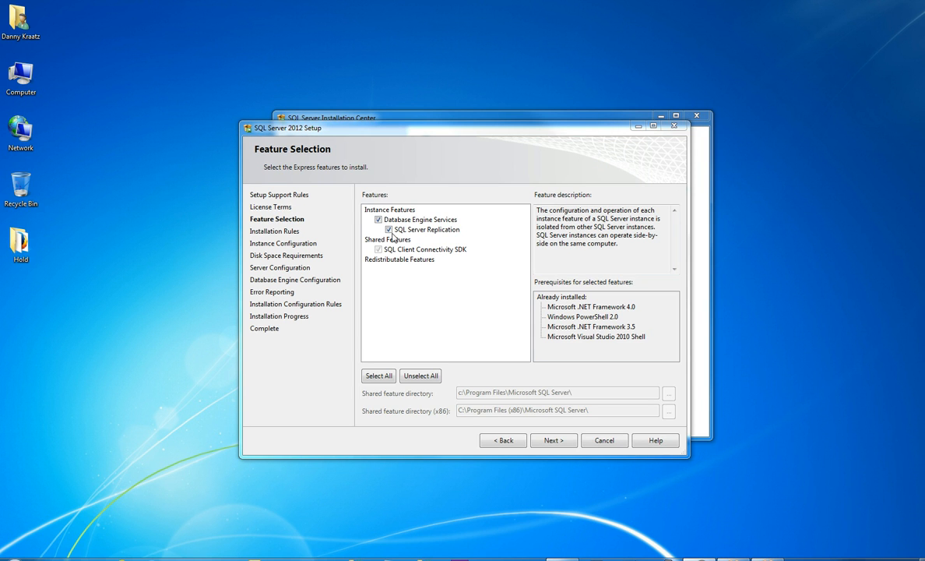
Step: Keep the preselected features and service accounts, and set the installation to use the Default instance
{"action": "left_click", "coordinate": [553, 441]}
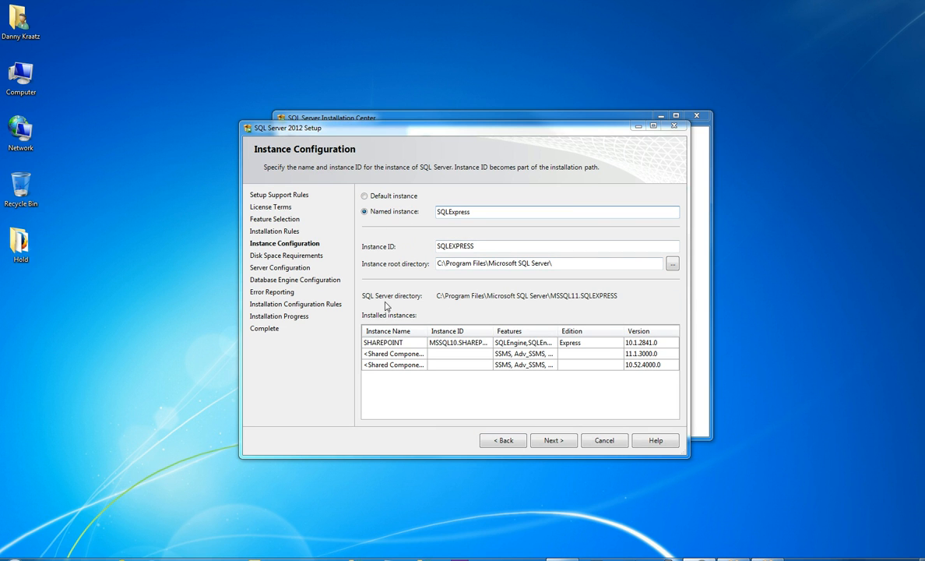
{"action": "left_click", "coordinate": [365, 197]}
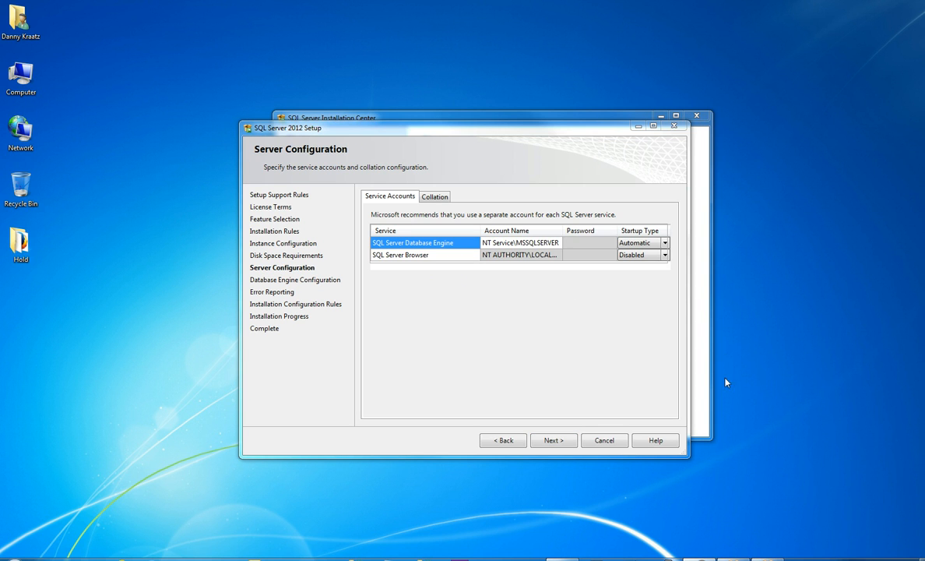
{"action": "left_click", "coordinate": [552, 441]}
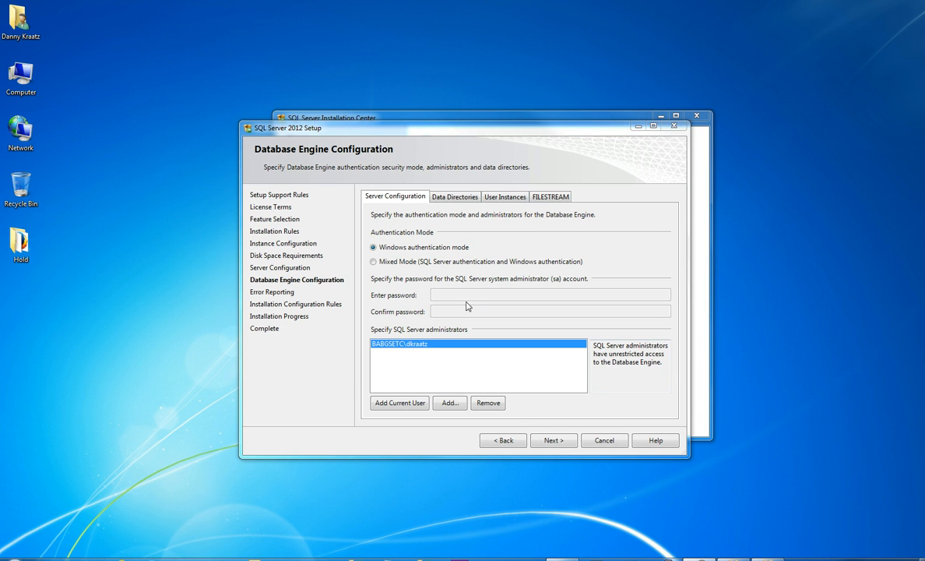
Step: Set authentication to Mixed Mode and enter and confirm the SQL Server system administrator (sa) password
{"action": "left_click", "coordinate": [373, 262]}
{"action": "left_click", "coordinate": [464, 295]}
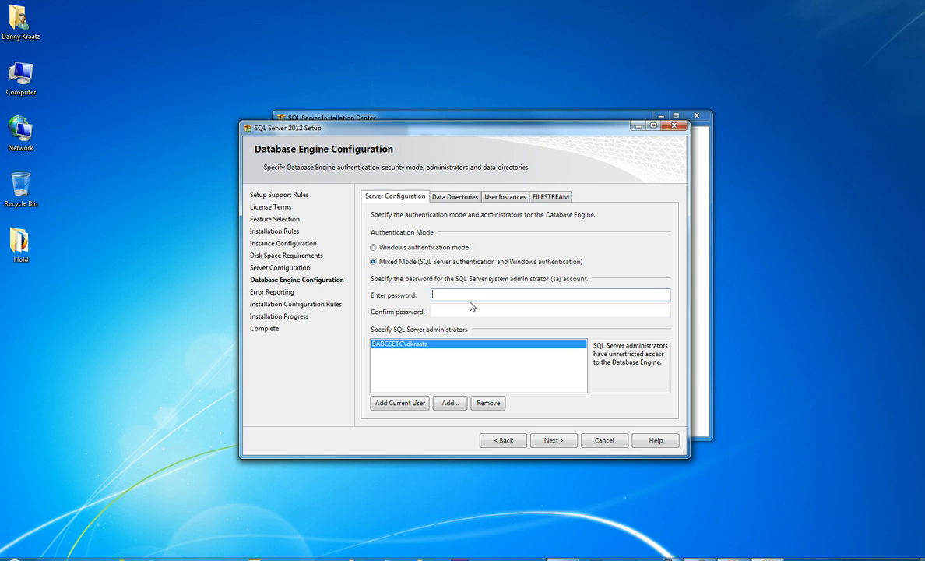
{"action": "type", "text": "••"}
{"action": "left_click", "coordinate": [433, 311]}
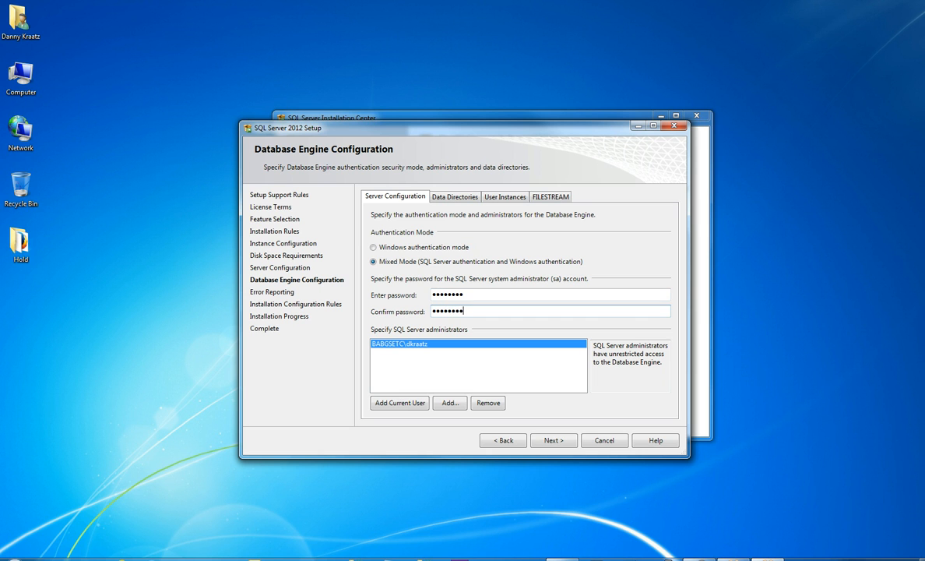
{"action": "left_click", "coordinate": [555, 444]}
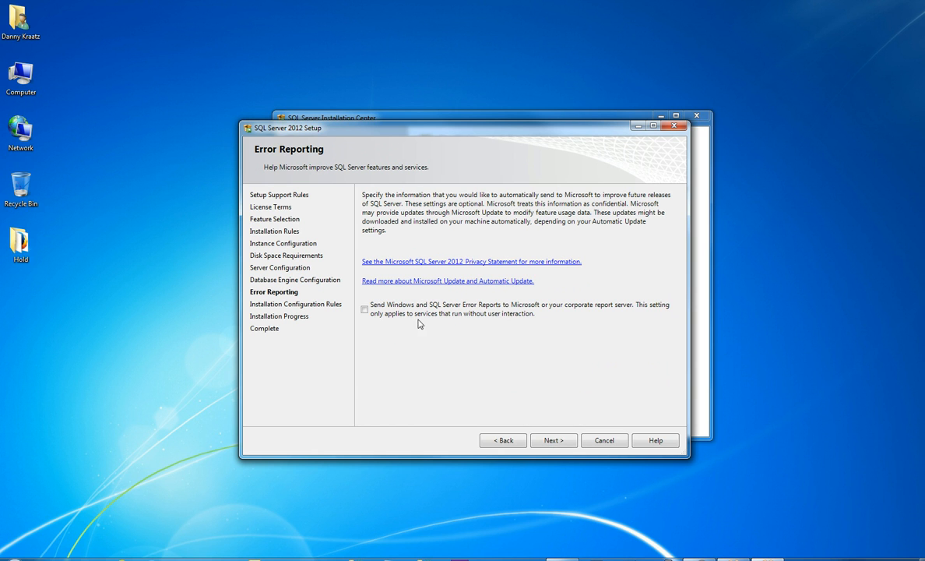
Step: Complete the installation without sending error reports and close both the setup wizard and the SQL Server Installation Center
{"action": "left_click", "coordinate": [554, 443]}
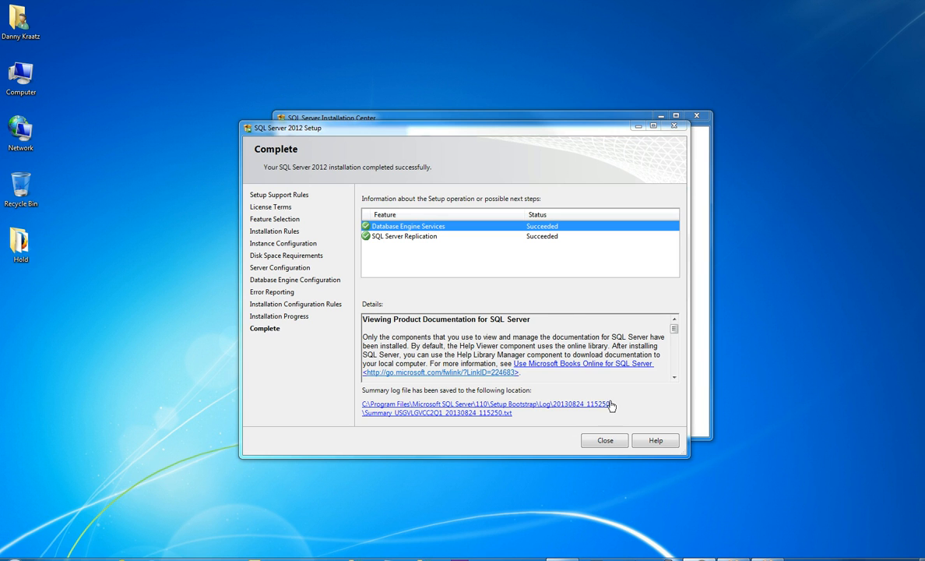
{"action": "left_click", "coordinate": [606, 441]}
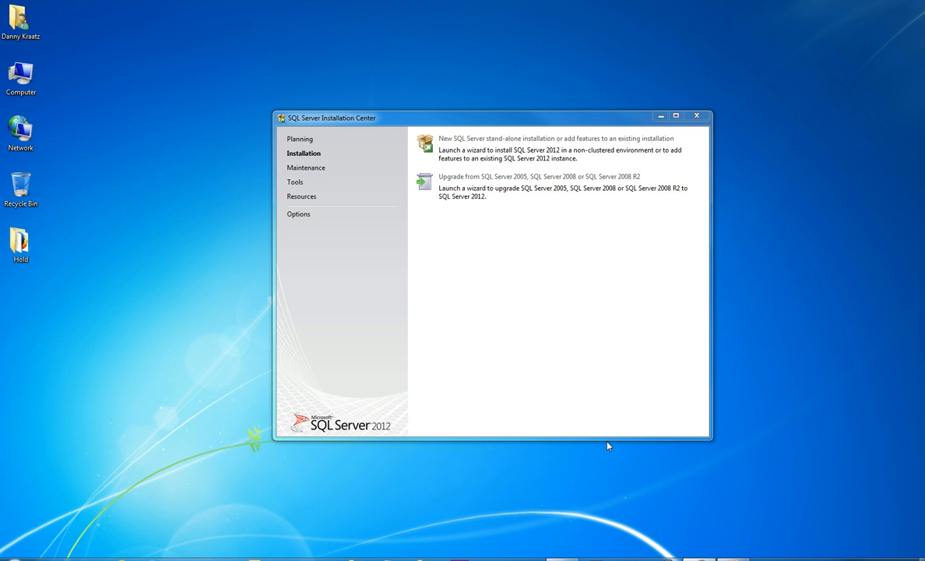
{"action": "left_click", "coordinate": [698, 116]}
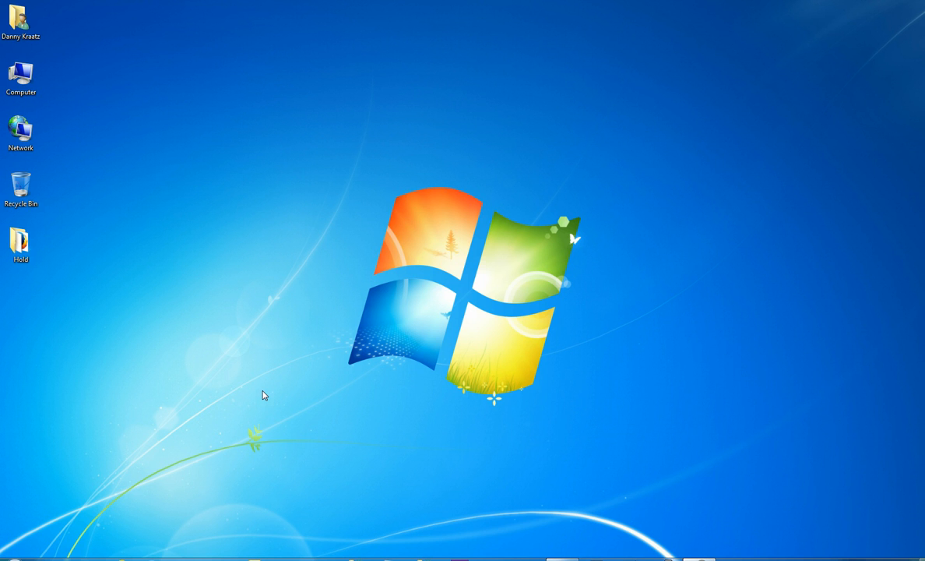
Step: Open SQL Server Configuration Manager from the Microsoft SQL Server 2012 configuration tools
{"action": "left_click", "coordinate": [15, 557]}
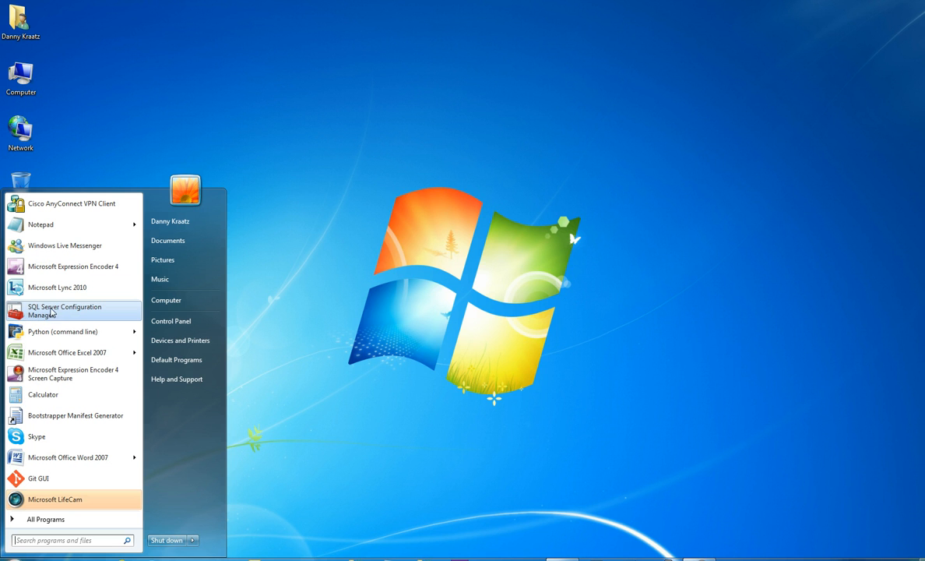
{"action": "left_click", "coordinate": [53, 519]}
{"action": "scroll", "coordinate": [74, 421], "scroll_direction": "down", "scroll_amount": 12}
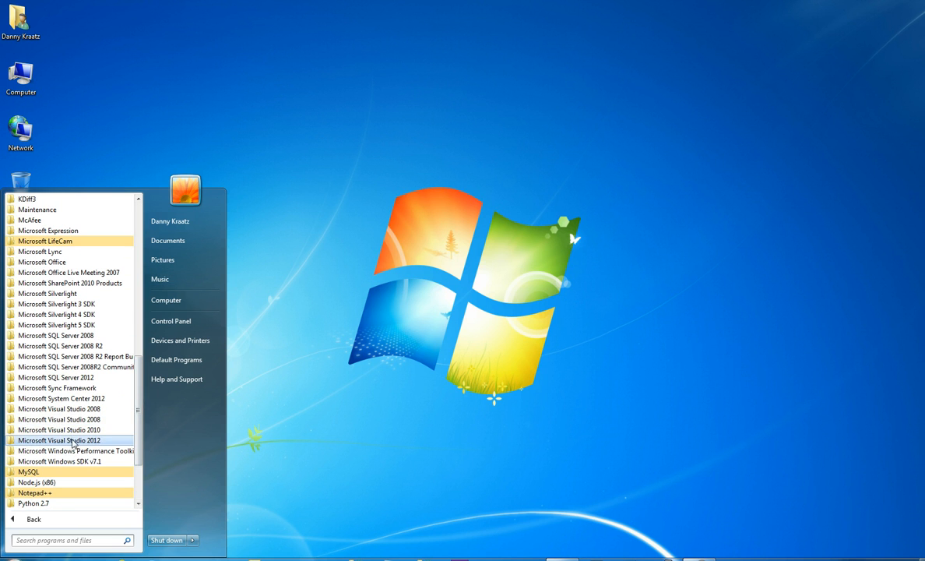
{"action": "left_click", "coordinate": [62, 377]}
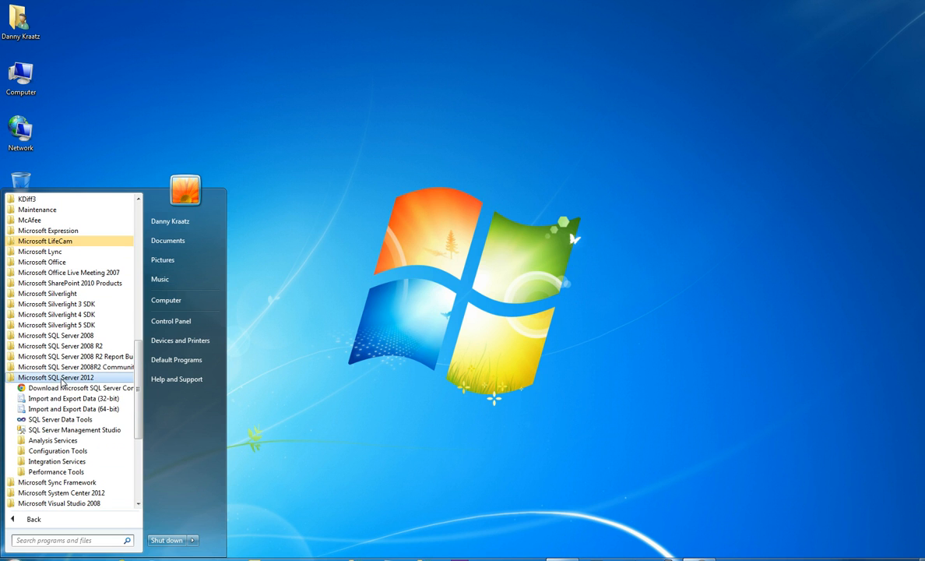
{"action": "left_click", "coordinate": [55, 450]}
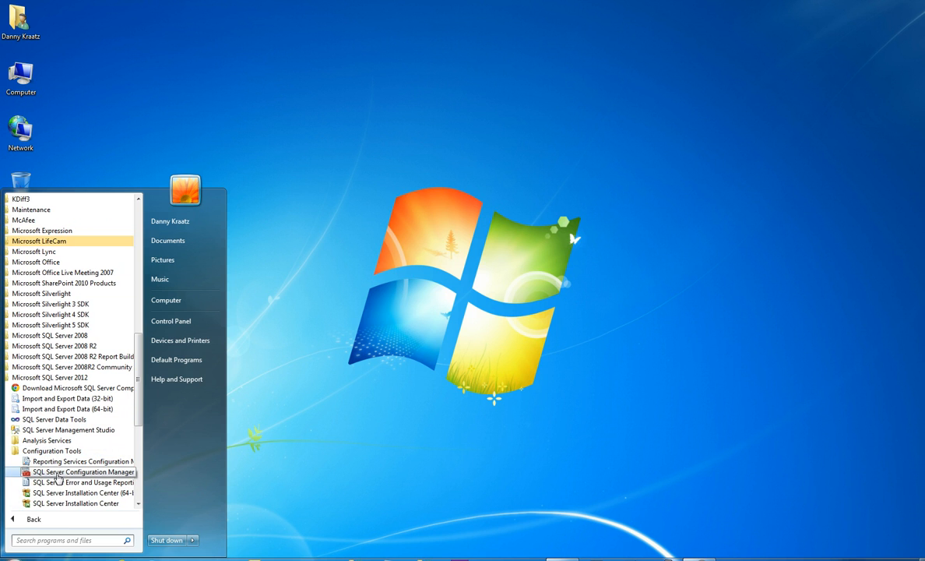
{"action": "left_click", "coordinate": [58, 472]}
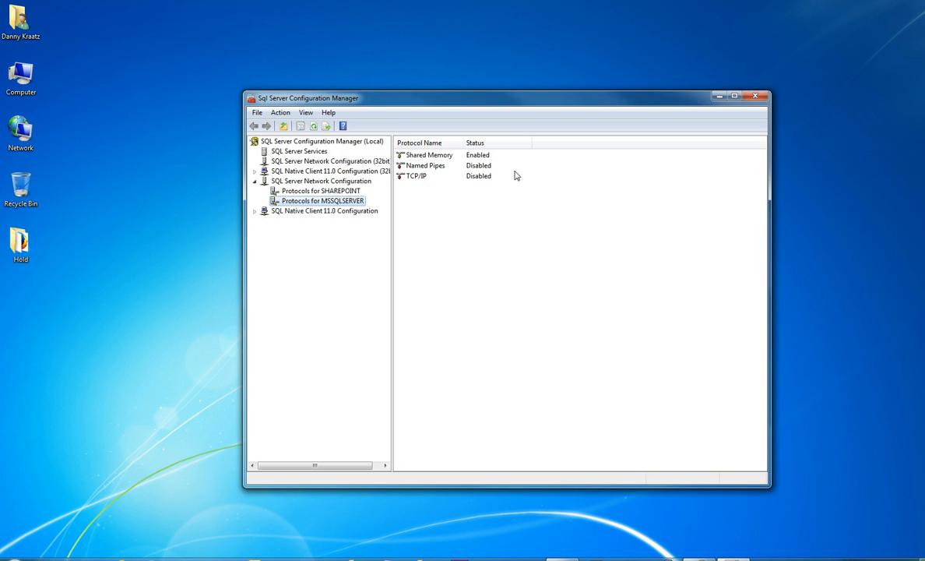
Step: Enable the TCP/IP protocol for the MSSQLSERVER instance and review its protocol and IP address properties
{"action": "left_click", "coordinate": [254, 180]}
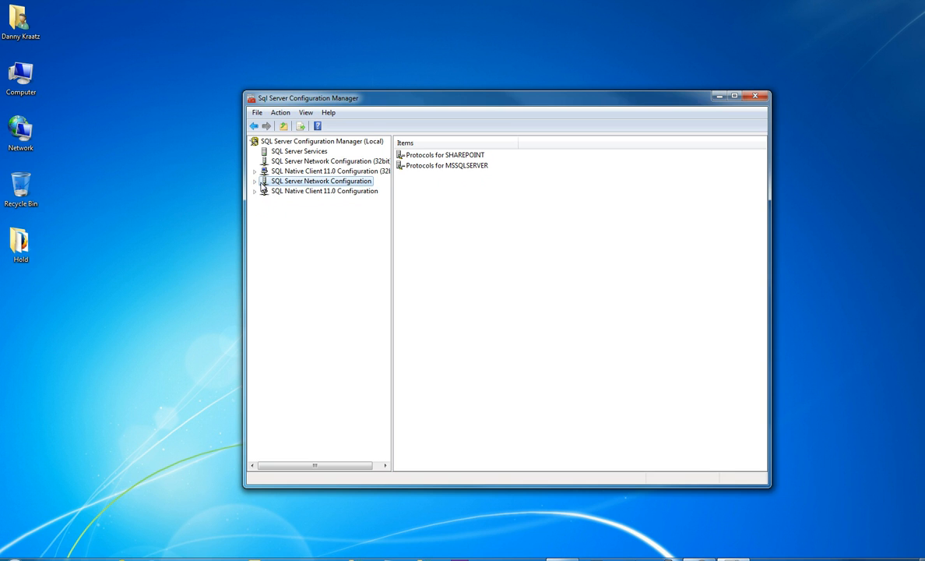
{"action": "left_click", "coordinate": [254, 181]}
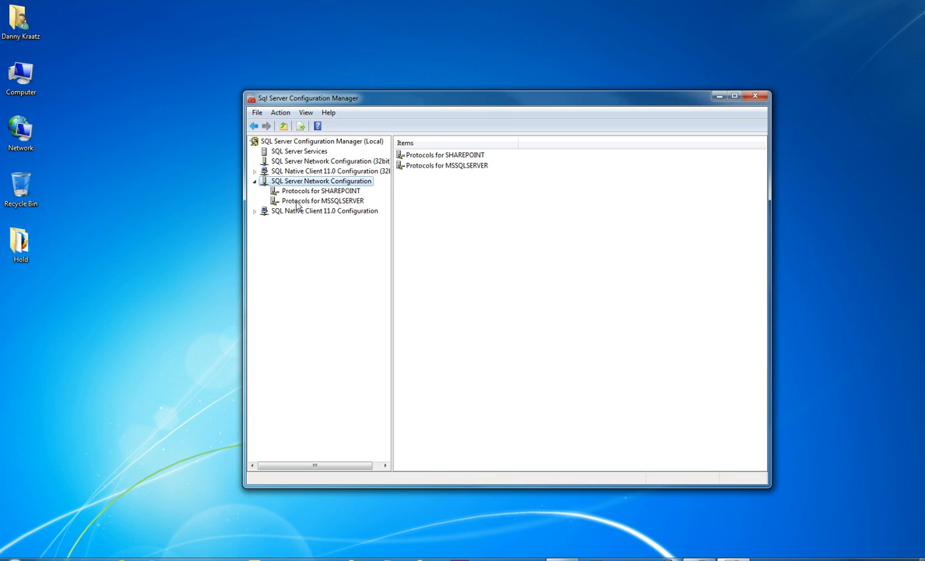
{"action": "left_click", "coordinate": [297, 201]}
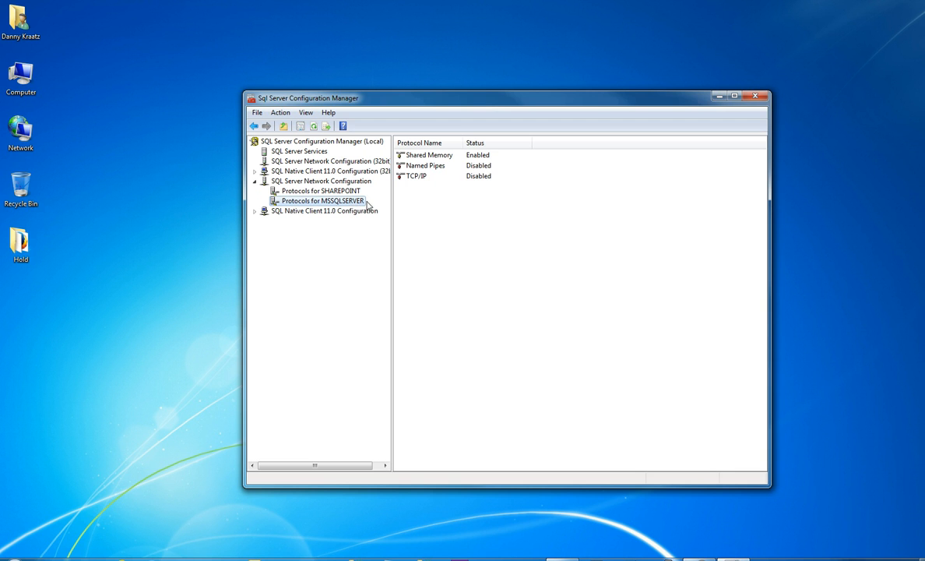
{"action": "left_click", "coordinate": [420, 176]}
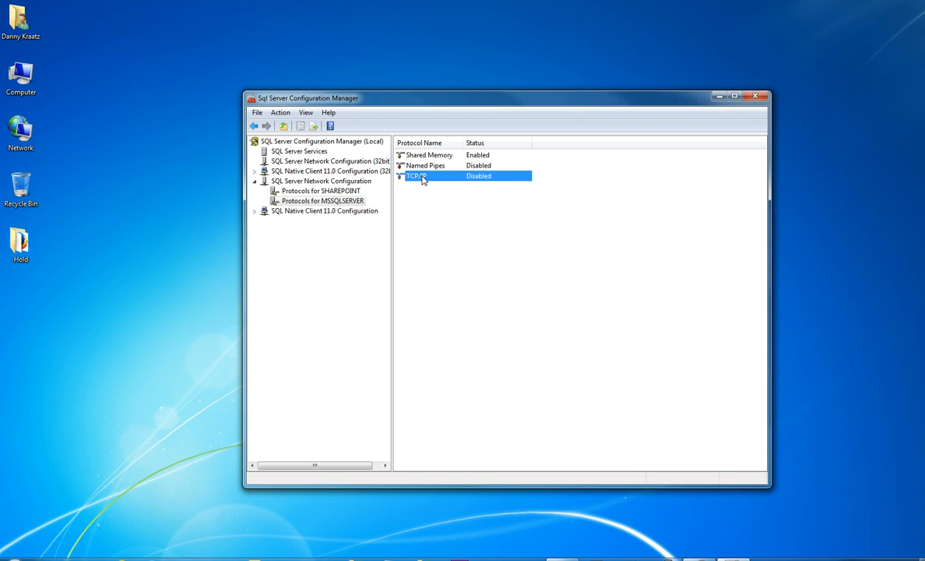
{"action": "right_click", "coordinate": [421, 178]}
{"action": "left_click", "coordinate": [447, 182]}
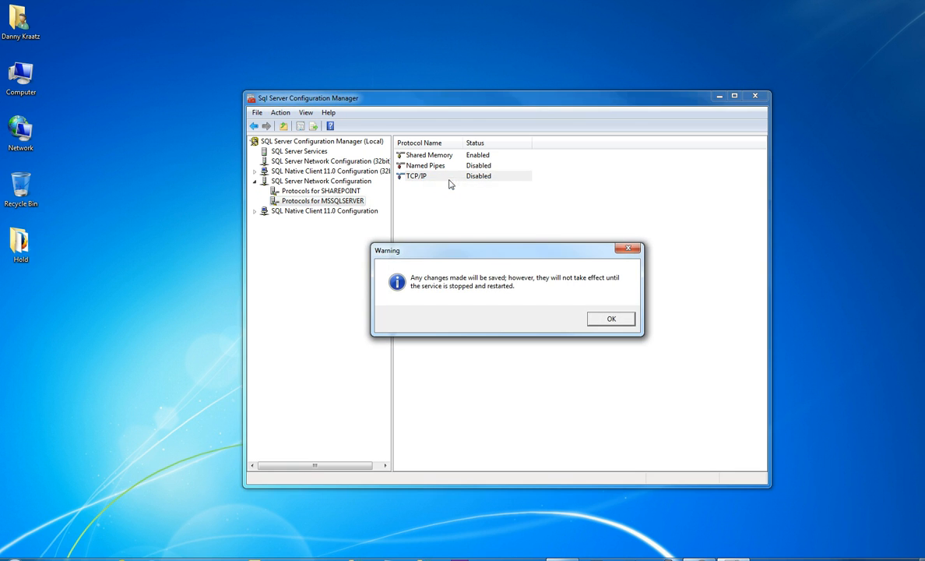
{"action": "left_click", "coordinate": [611, 315]}
{"action": "double_click", "coordinate": [424, 176]}
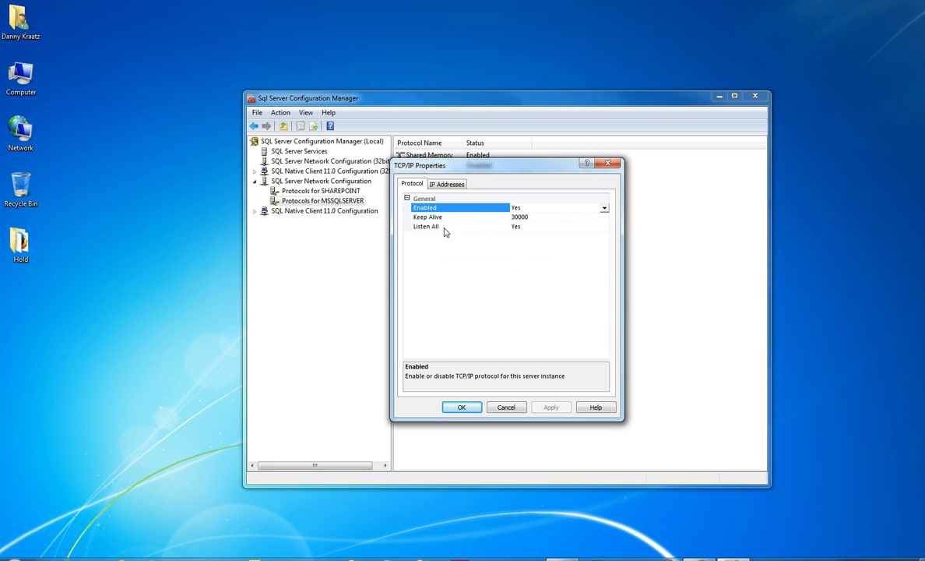
{"action": "left_click", "coordinate": [441, 184]}
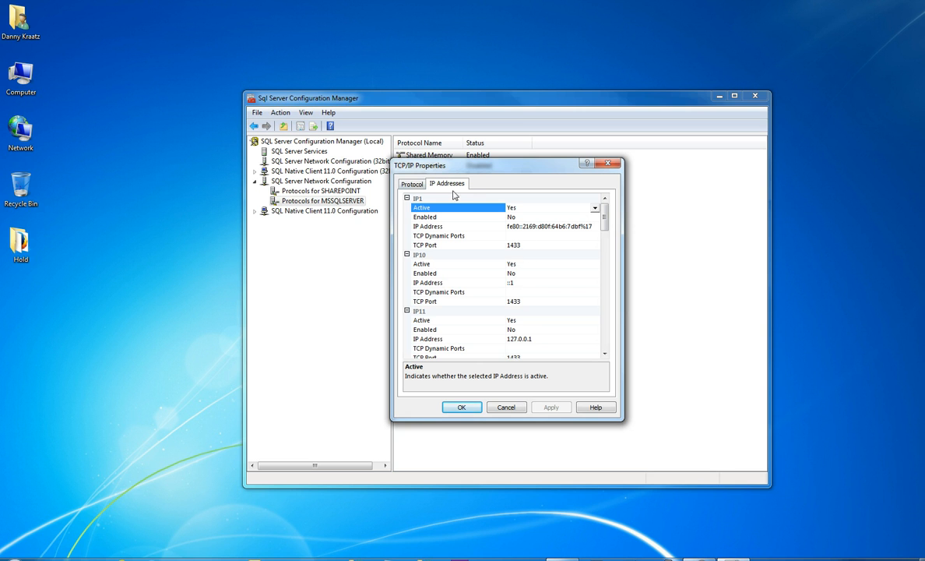
{"action": "left_click", "coordinate": [414, 184]}
{"action": "left_click", "coordinate": [462, 408]}
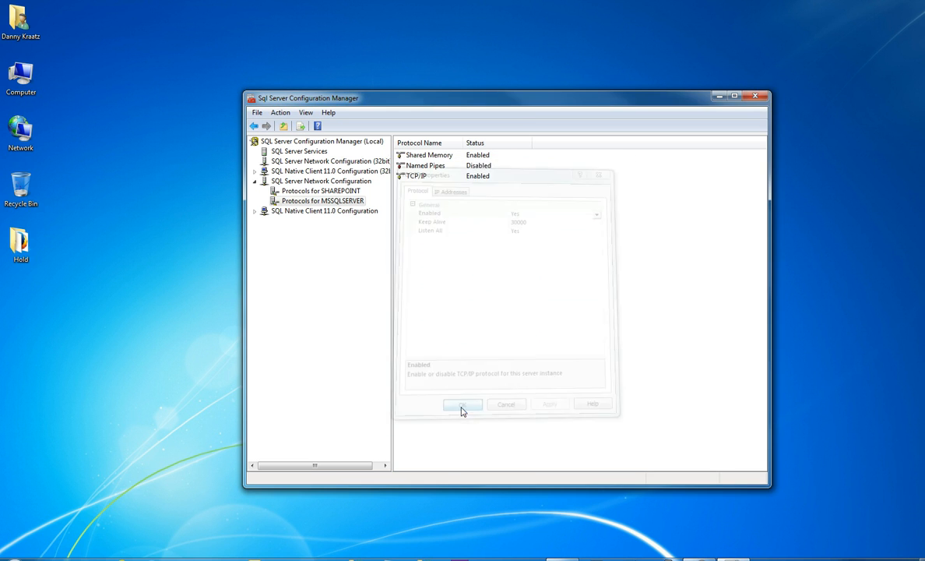
Step: Restart the SQL Server (MSSQLSERVER) service and close SQL Server Configuration Manager
{"action": "left_click", "coordinate": [281, 150]}
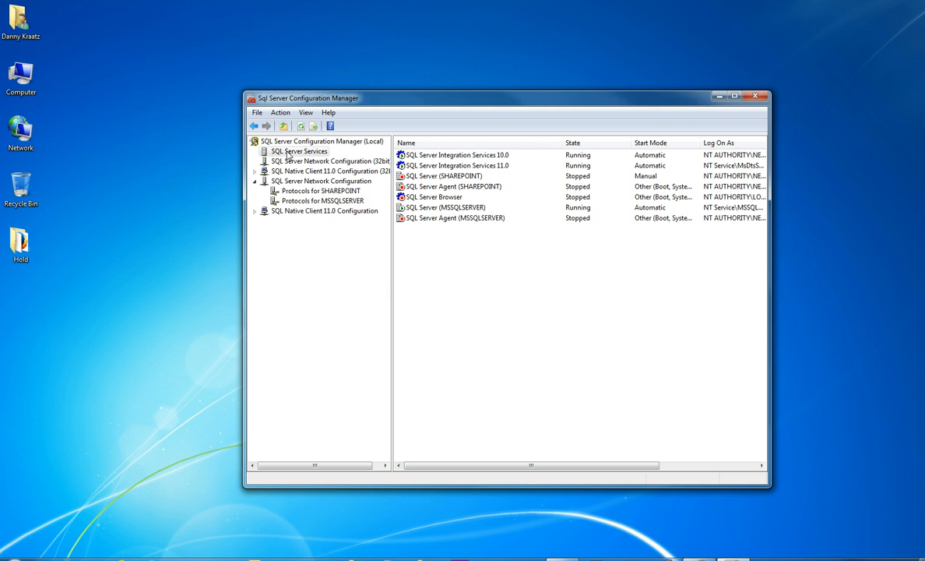
{"action": "left_click", "coordinate": [447, 209]}
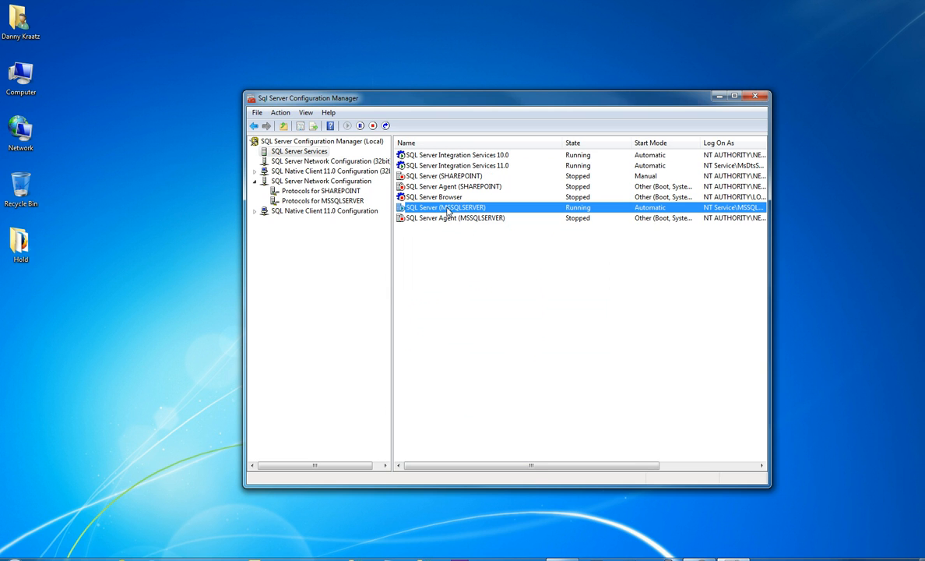
{"action": "left_click", "coordinate": [273, 150]}
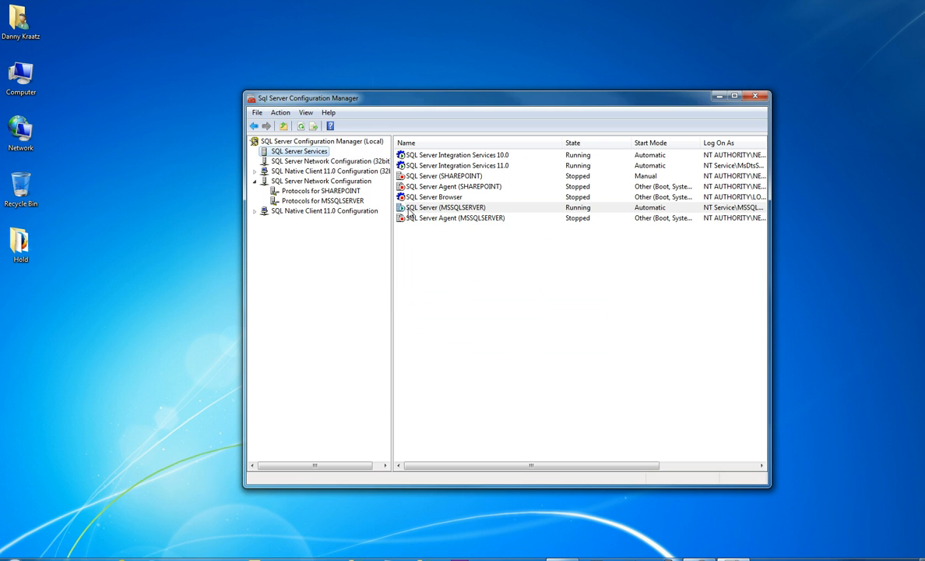
{"action": "left_click", "coordinate": [462, 207]}
{"action": "right_click", "coordinate": [463, 208]}
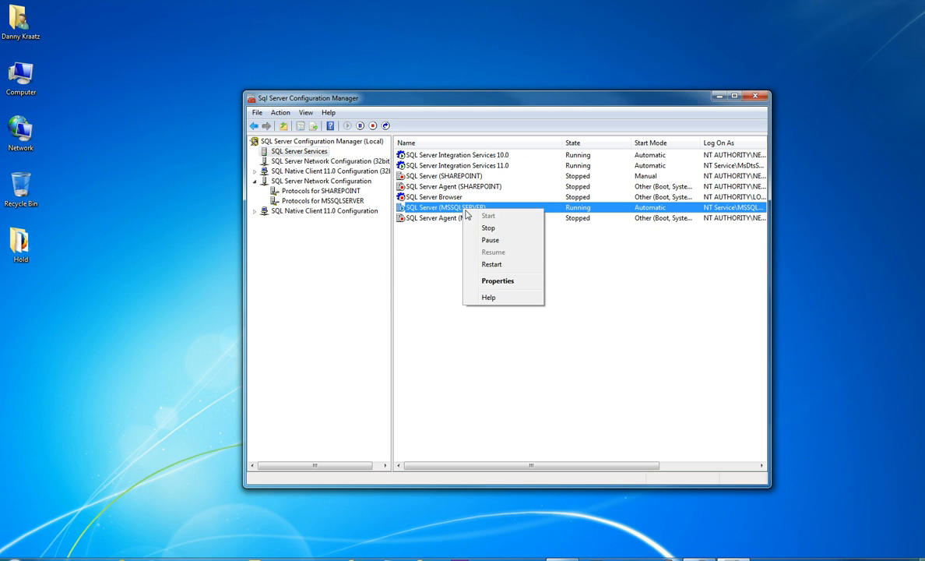
{"action": "left_click", "coordinate": [495, 267]}
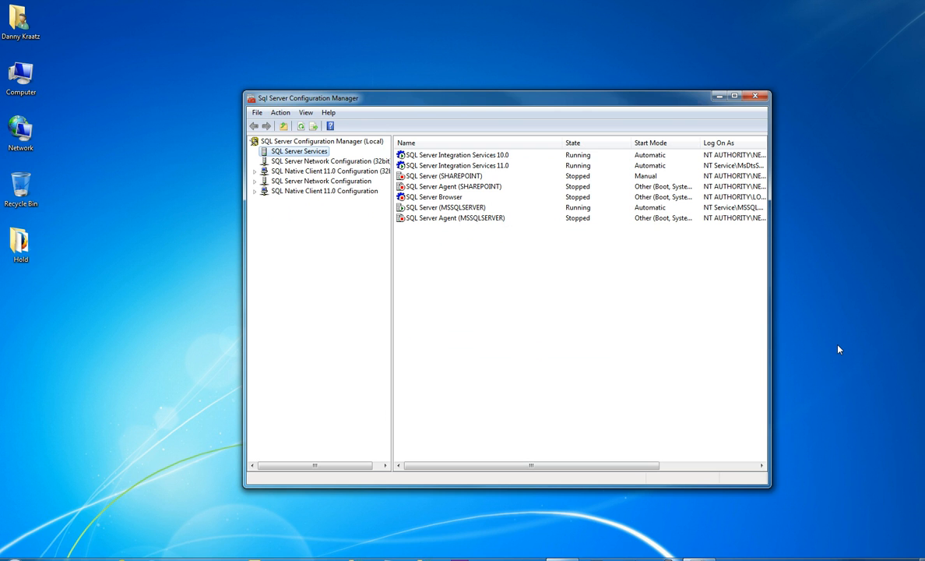
{"action": "left_click", "coordinate": [755, 96]}
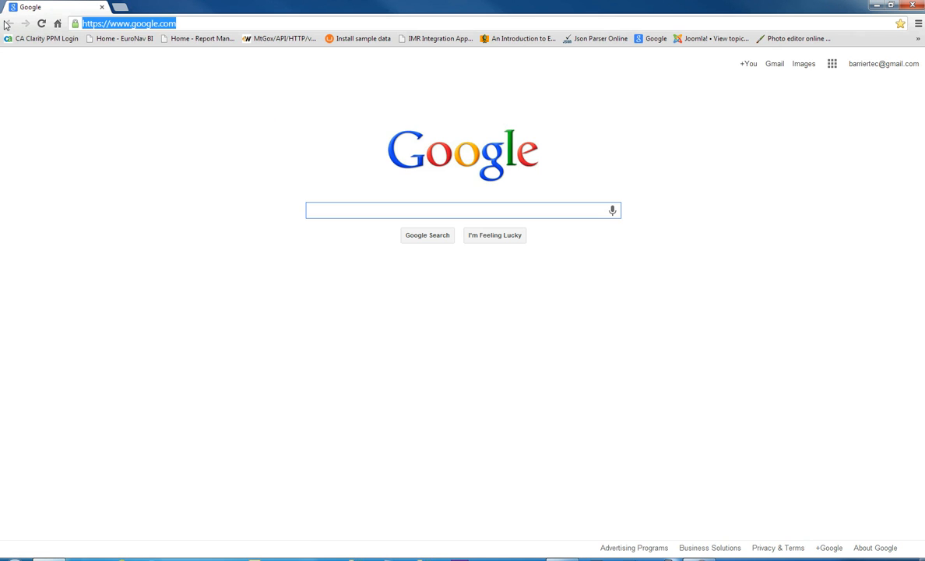
Step: In the web browser, go to barriertec.com and open the Pro-Line SE Client install page from the Pro-Line SE product page
{"action": "type", "text": "barrier"}
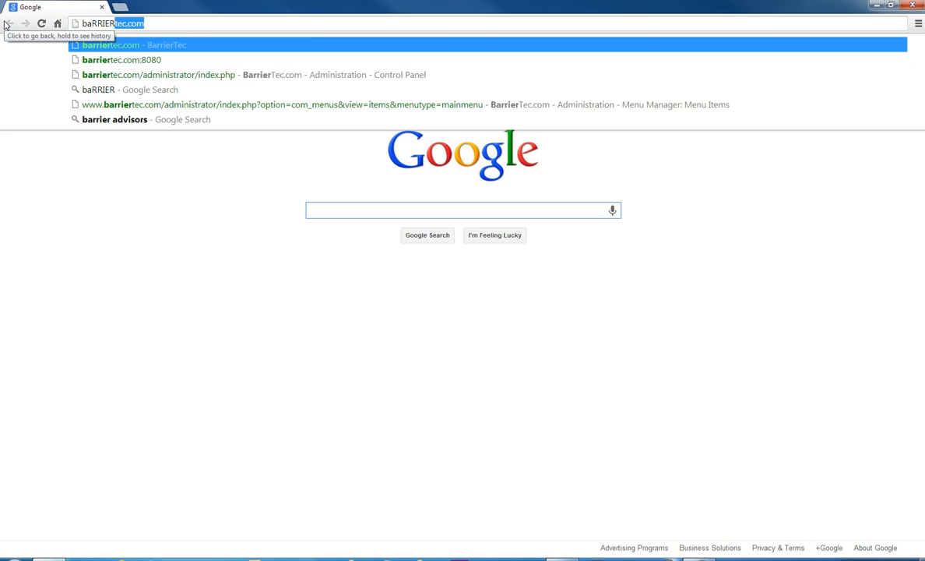
{"action": "key", "text": "Return"}
{"action": "left_click", "coordinate": [369, 432]}
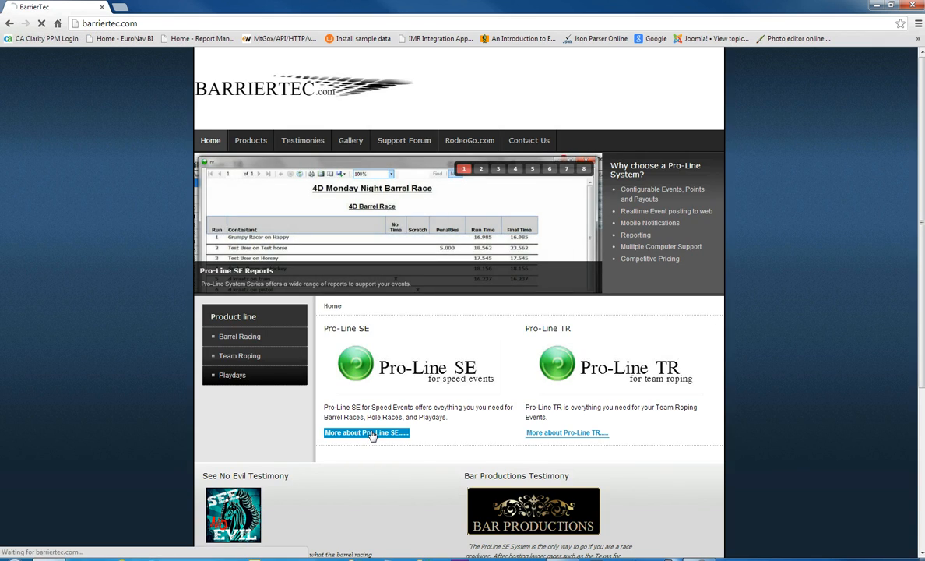
{"action": "left_click_drag", "start_coordinate": [921, 129], "coordinate": [818, 424]}
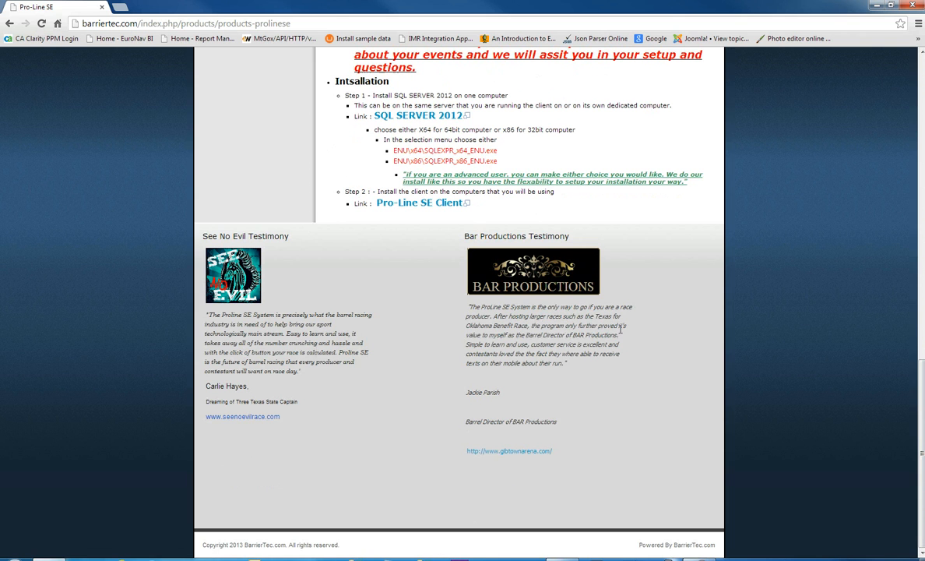
{"action": "left_click", "coordinate": [402, 204]}
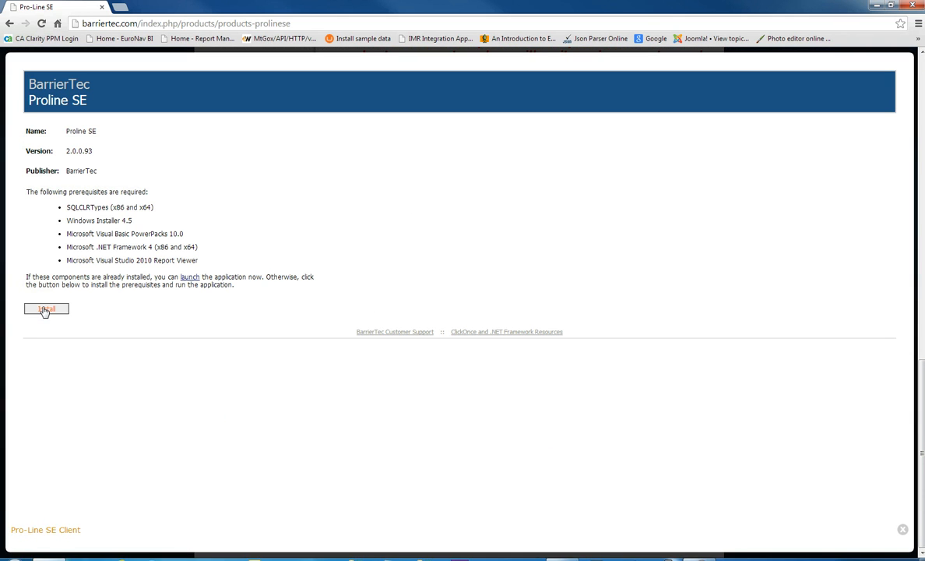
Step: Download the Proline SE setup.exe, keep it despite the browser warning, and run it to install the client
{"action": "left_click", "coordinate": [46, 309]}
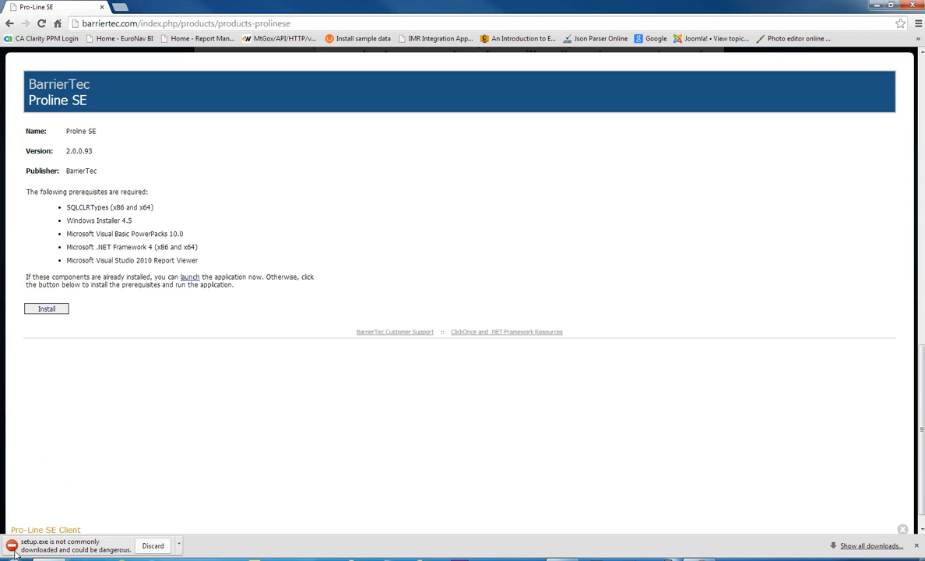
{"action": "left_click", "coordinate": [178, 545]}
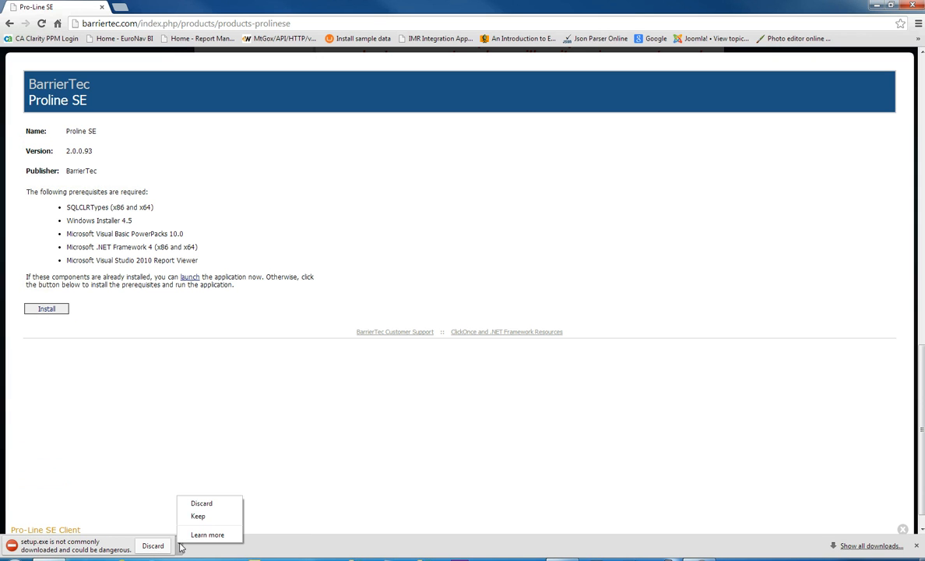
{"action": "left_click", "coordinate": [198, 517]}
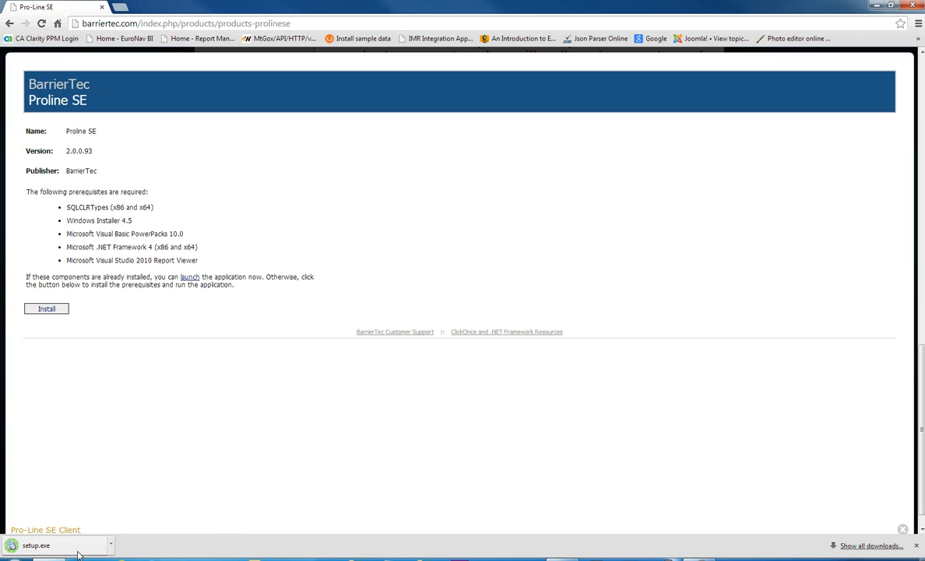
{"action": "left_click", "coordinate": [35, 549]}
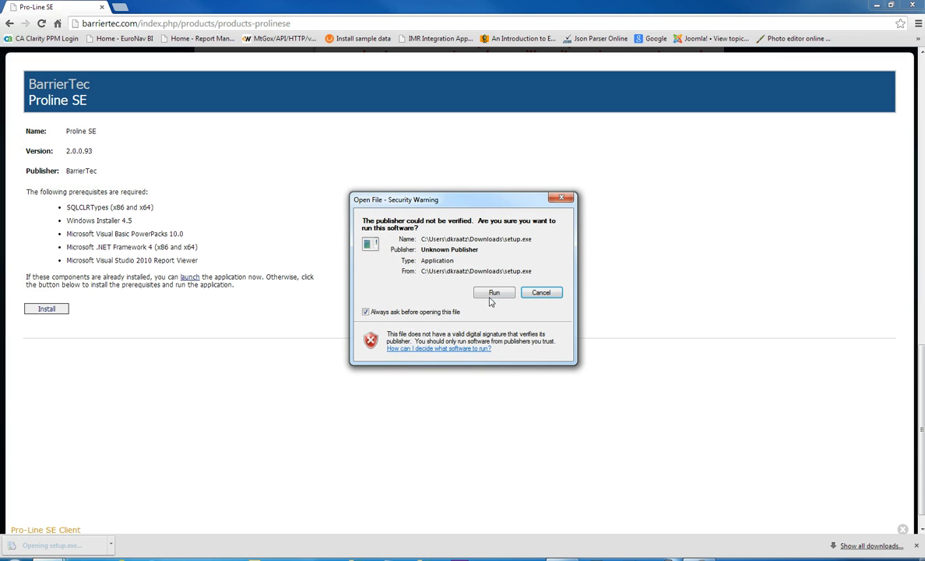
{"action": "left_click", "coordinate": [492, 293]}
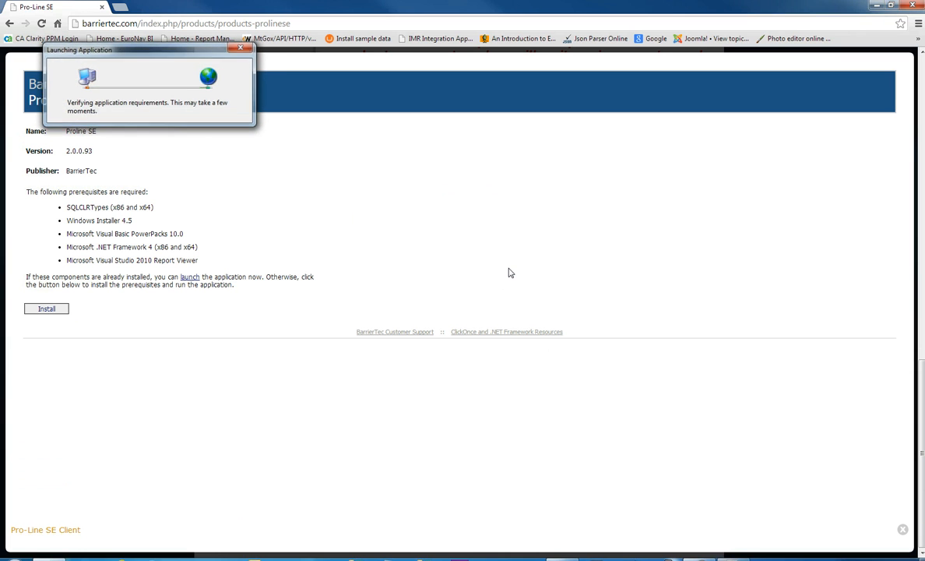
{"action": "left_click", "coordinate": [305, 207]}
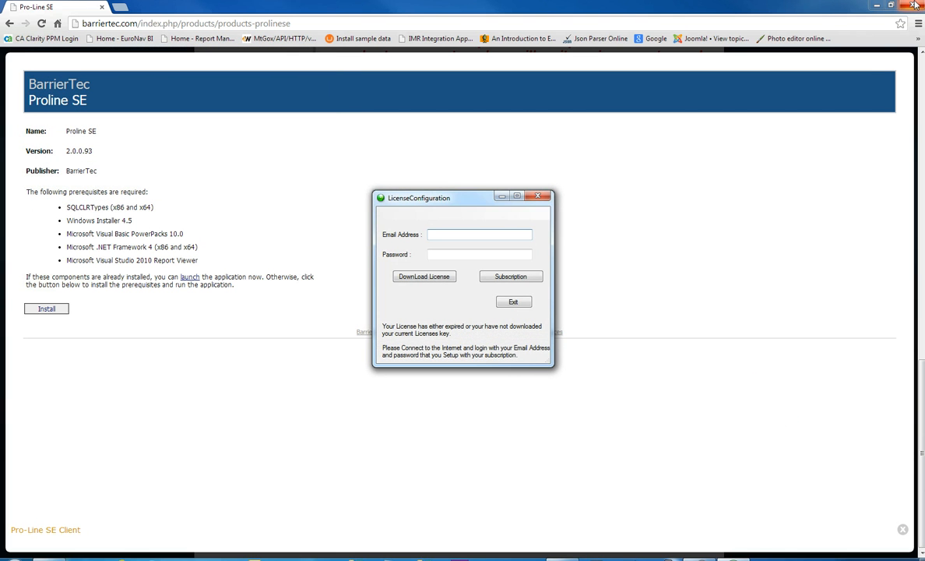
Step: Minimize the browser, enter the subscription e-mail address and password in LicenseConfiguration, and download the license
{"action": "left_click", "coordinate": [877, 5]}
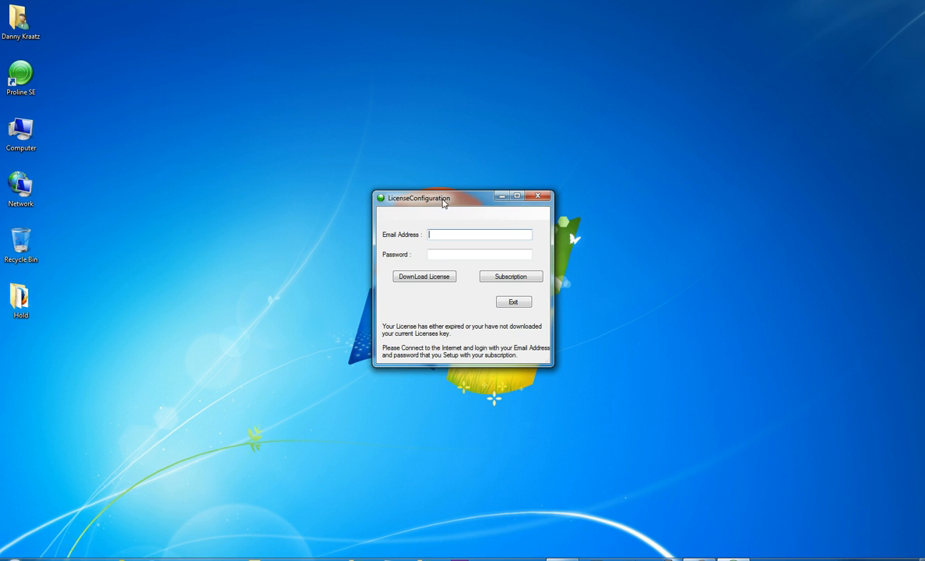
{"action": "left_click_drag", "start_coordinate": [442, 202], "coordinate": [429, 225]}
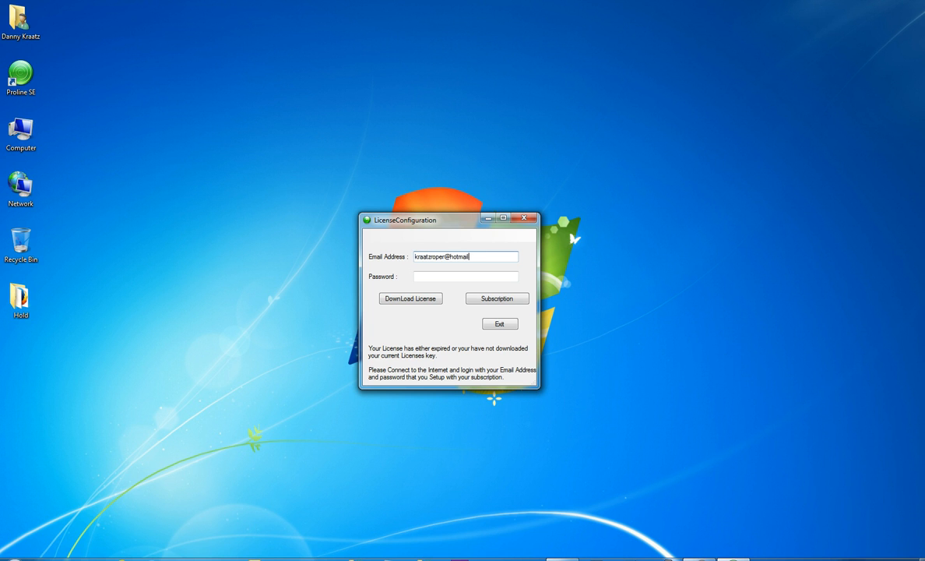
{"action": "left_click", "coordinate": [415, 275]}
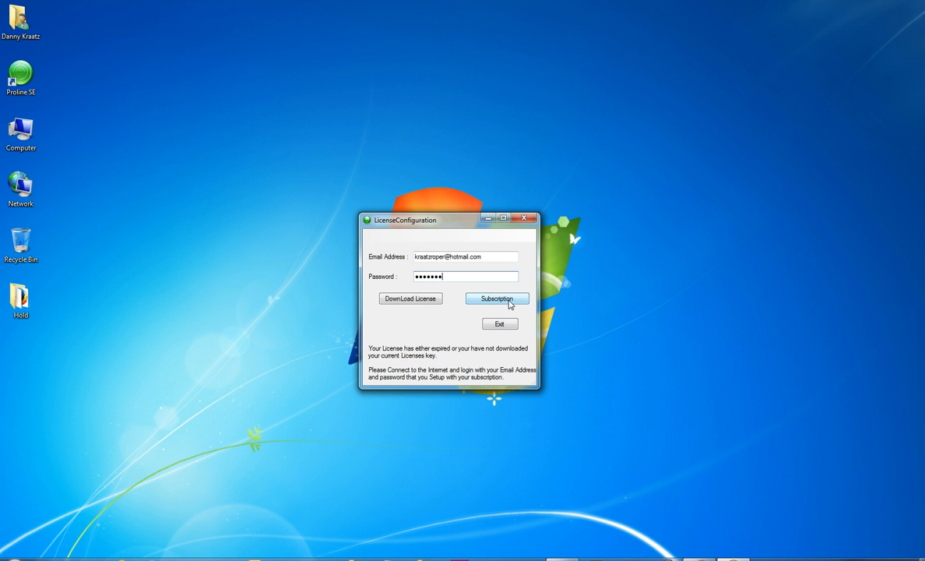
{"action": "left_click", "coordinate": [412, 301]}
Step: Set the database server to localhost in the Connection Settings
{"action": "left_click_drag", "start_coordinate": [271, 96], "coordinate": [514, 175]}
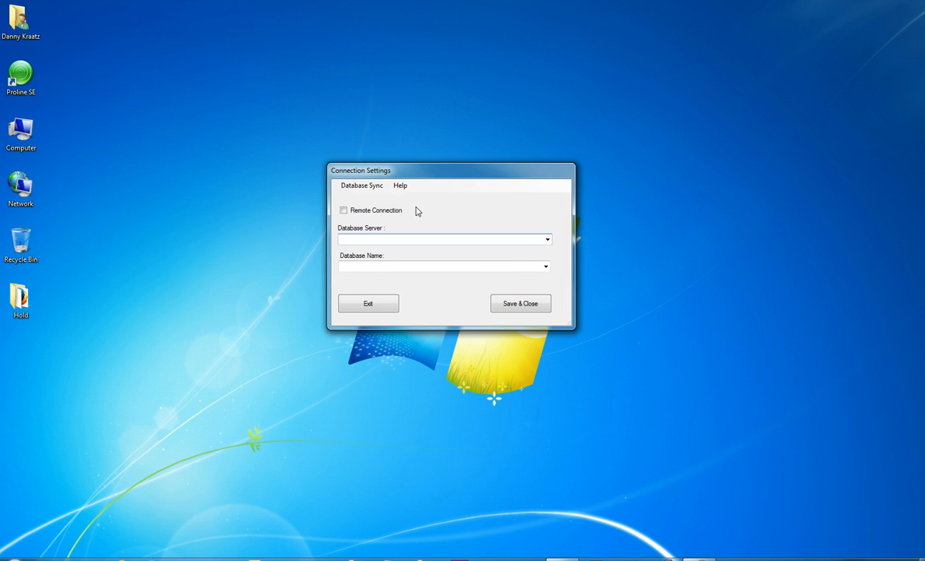
{"action": "left_click", "coordinate": [547, 240]}
{"action": "left_click", "coordinate": [495, 269]}
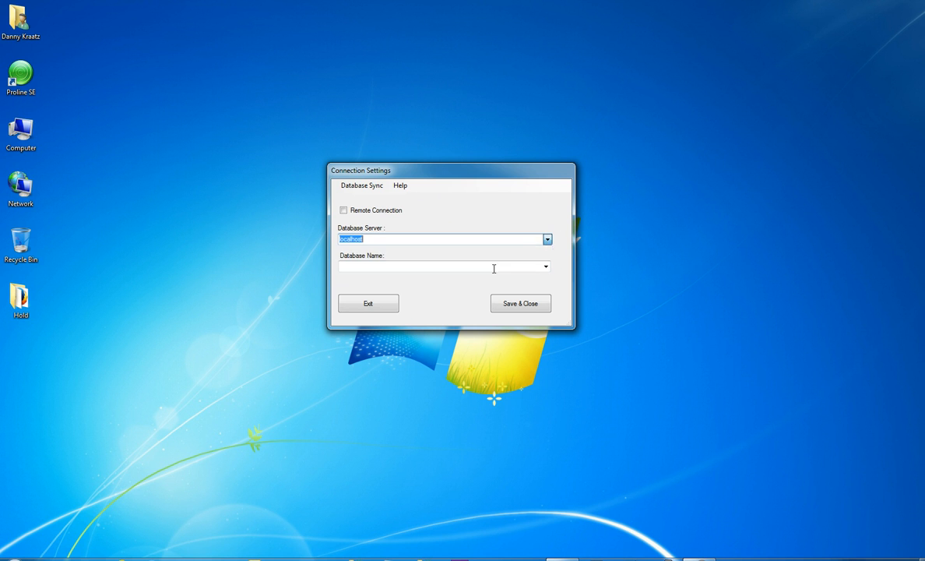
{"action": "left_click", "coordinate": [548, 240]}
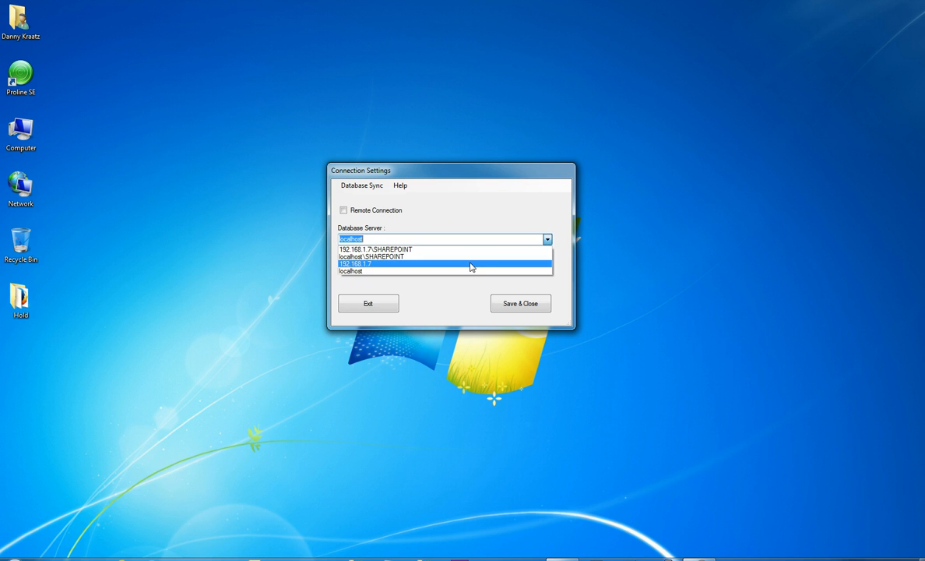
{"action": "left_click", "coordinate": [468, 270]}
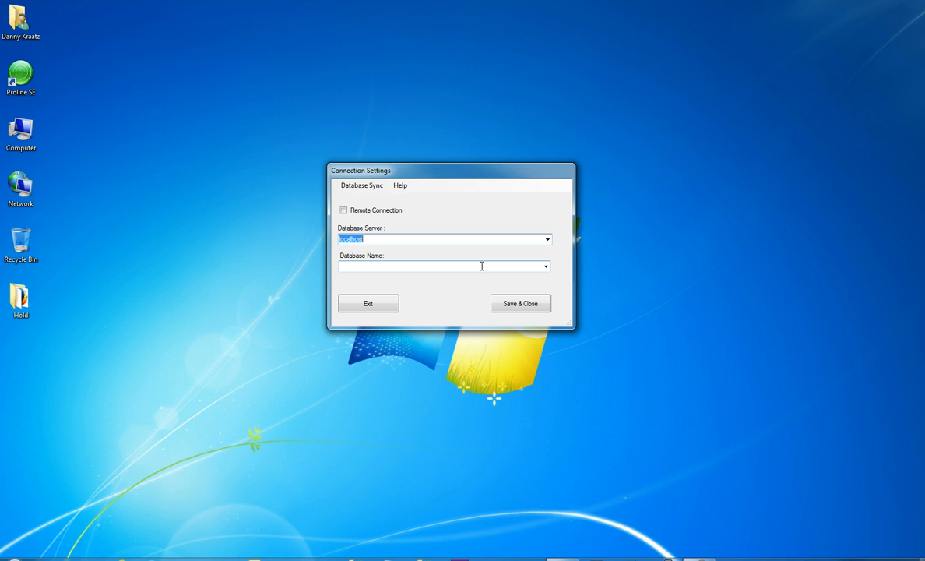
Step: Try a Remote Connection to database server 192.168.1.7, and switch back to localhost with Remote Connection off
{"action": "left_click", "coordinate": [394, 209]}
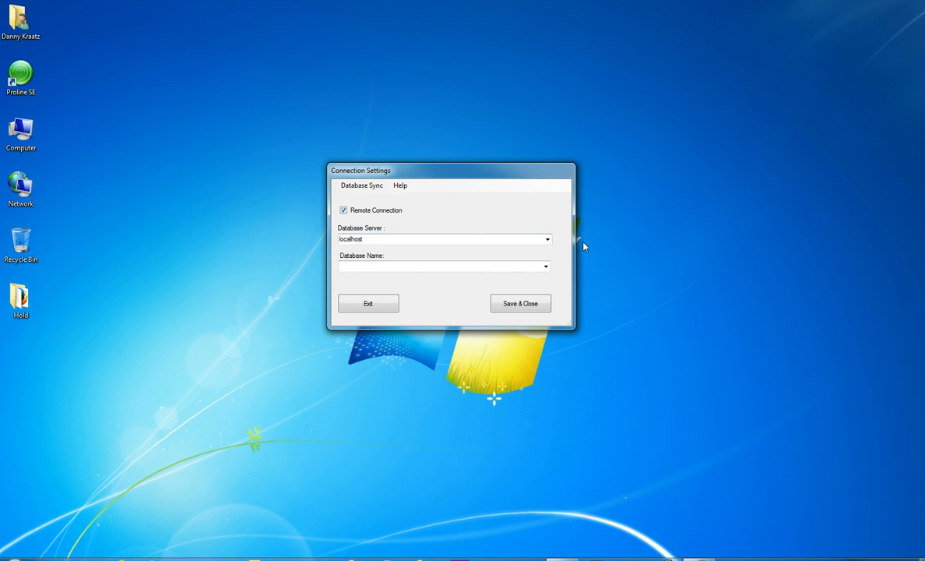
{"action": "left_click", "coordinate": [548, 239]}
{"action": "left_click", "coordinate": [515, 266]}
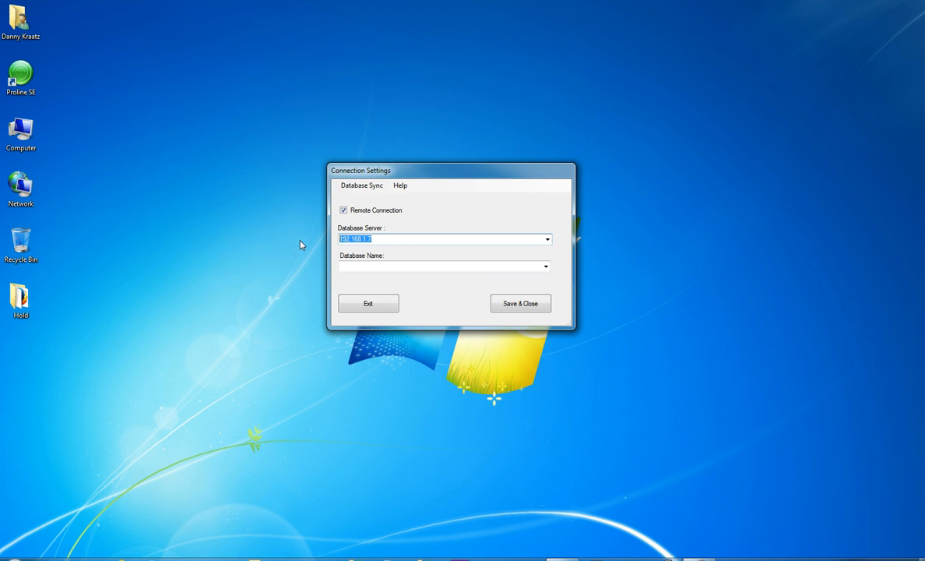
{"action": "left_click", "coordinate": [547, 241]}
{"action": "left_click", "coordinate": [478, 271]}
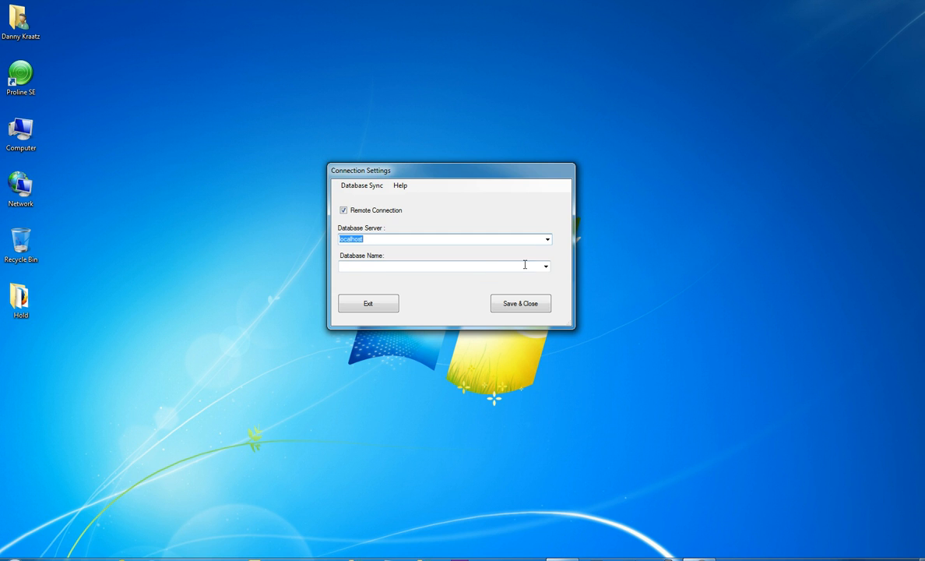
{"action": "left_click", "coordinate": [355, 209]}
Step: Enter Proline_SE as the database name, save the connection settings, and dismiss the database connection message
{"action": "left_click", "coordinate": [546, 266]}
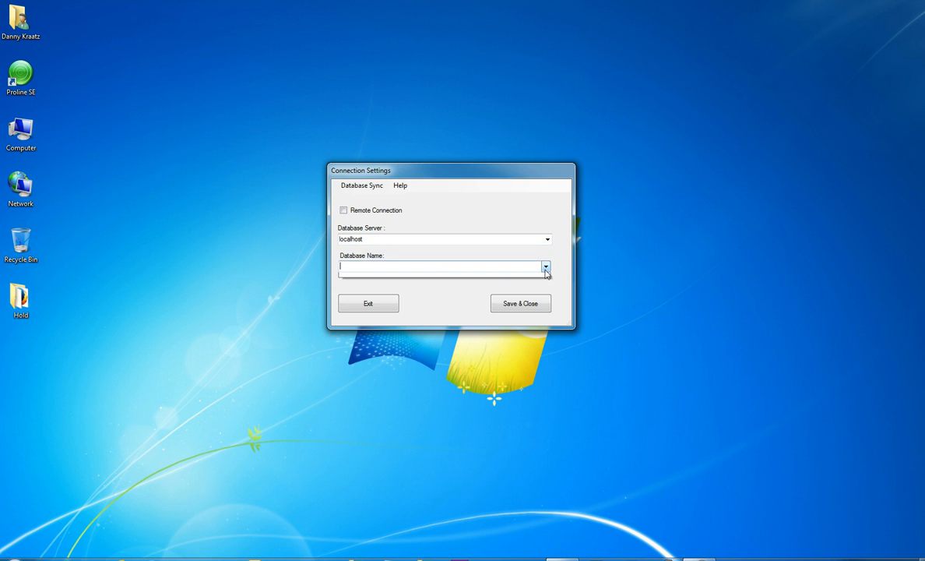
{"action": "left_click", "coordinate": [365, 267]}
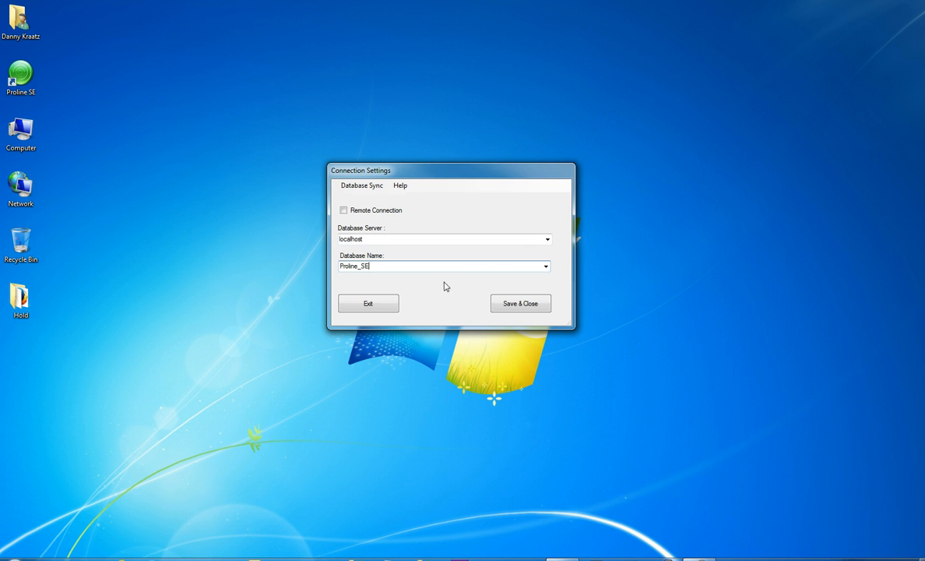
{"action": "left_click", "coordinate": [526, 305]}
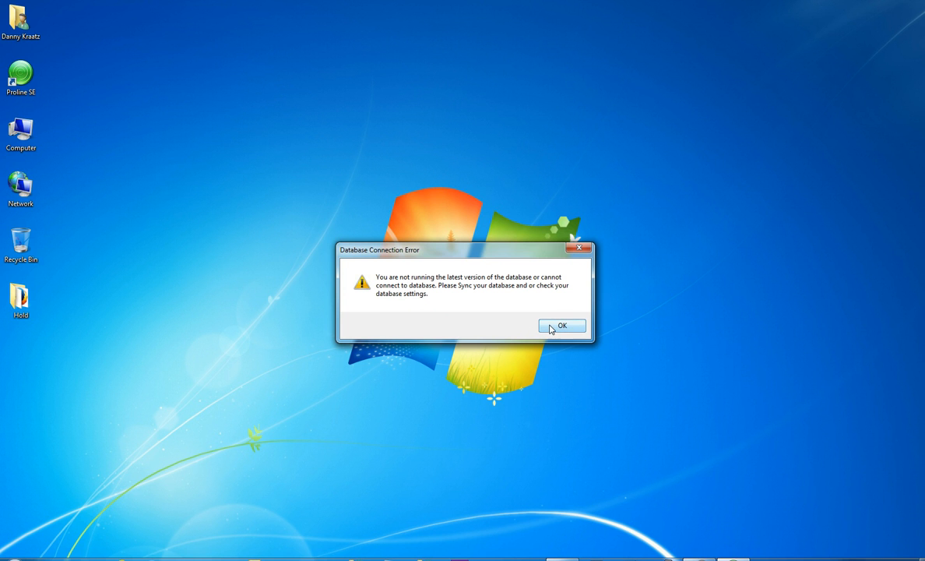
{"action": "left_click", "coordinate": [557, 325]}
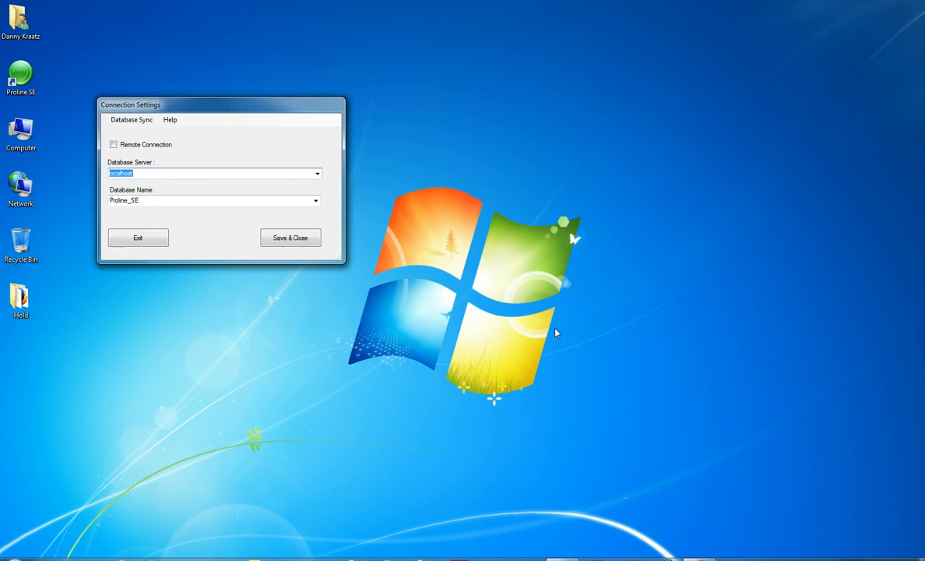
Step: Run Database Sync to create the Proline_SE database on localhost, and relaunch Proline SE from the desktop
{"action": "left_click_drag", "start_coordinate": [174, 105], "coordinate": [400, 165]}
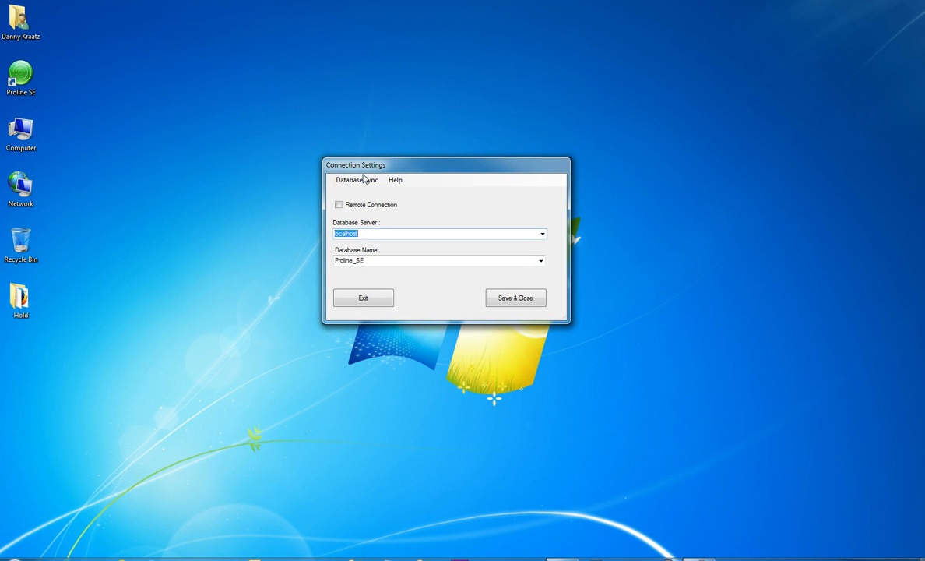
{"action": "left_click", "coordinate": [349, 182]}
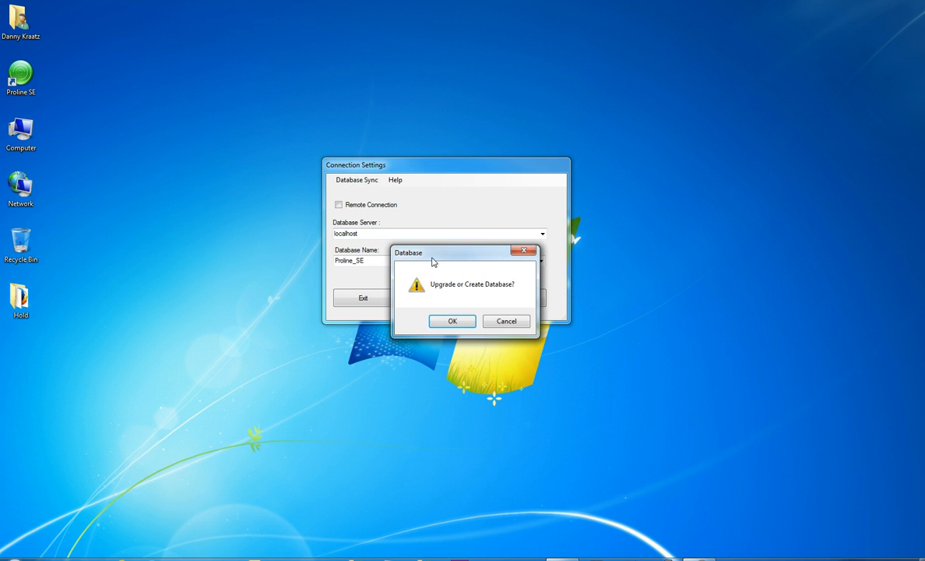
{"action": "left_click", "coordinate": [451, 321]}
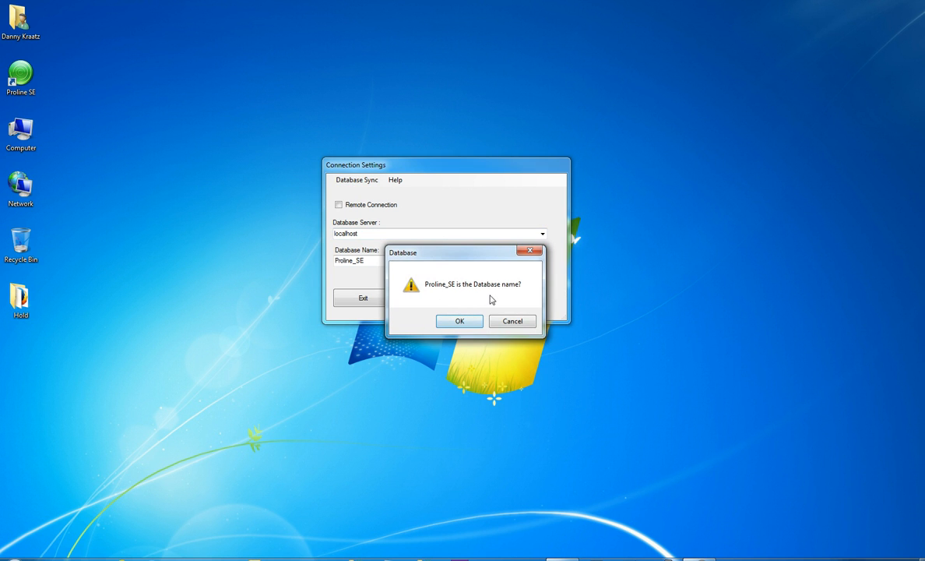
{"action": "left_click", "coordinate": [459, 321]}
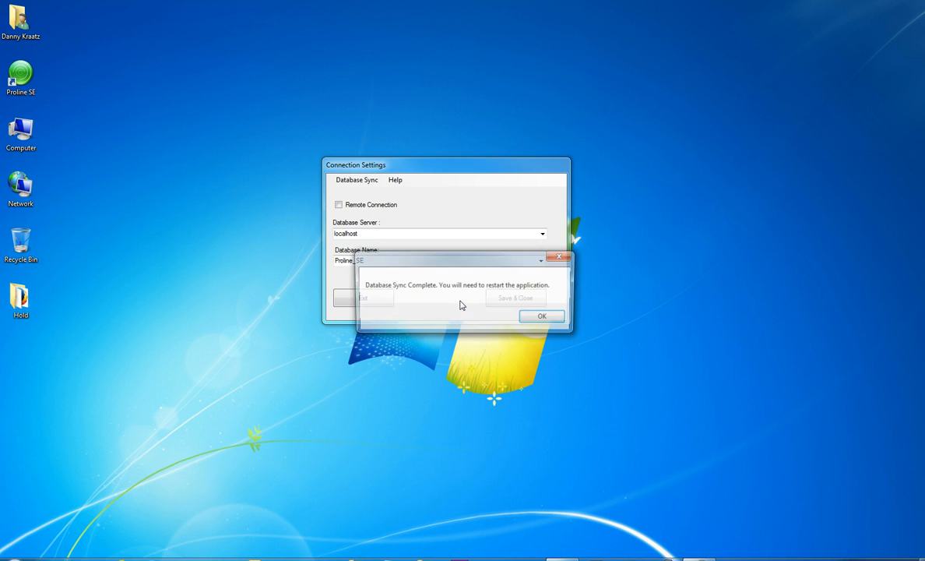
{"action": "left_click", "coordinate": [545, 318]}
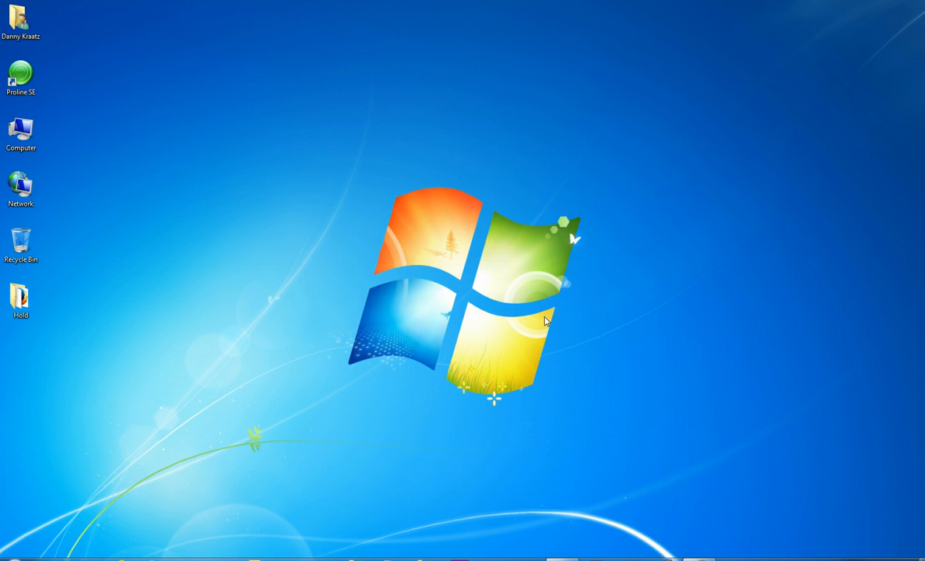
{"action": "double_click", "coordinate": [19, 70]}
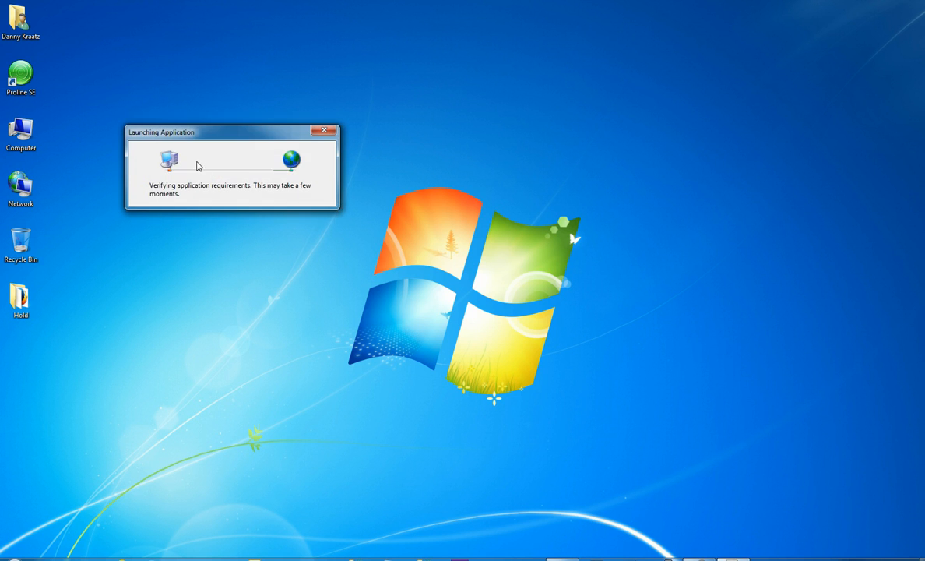